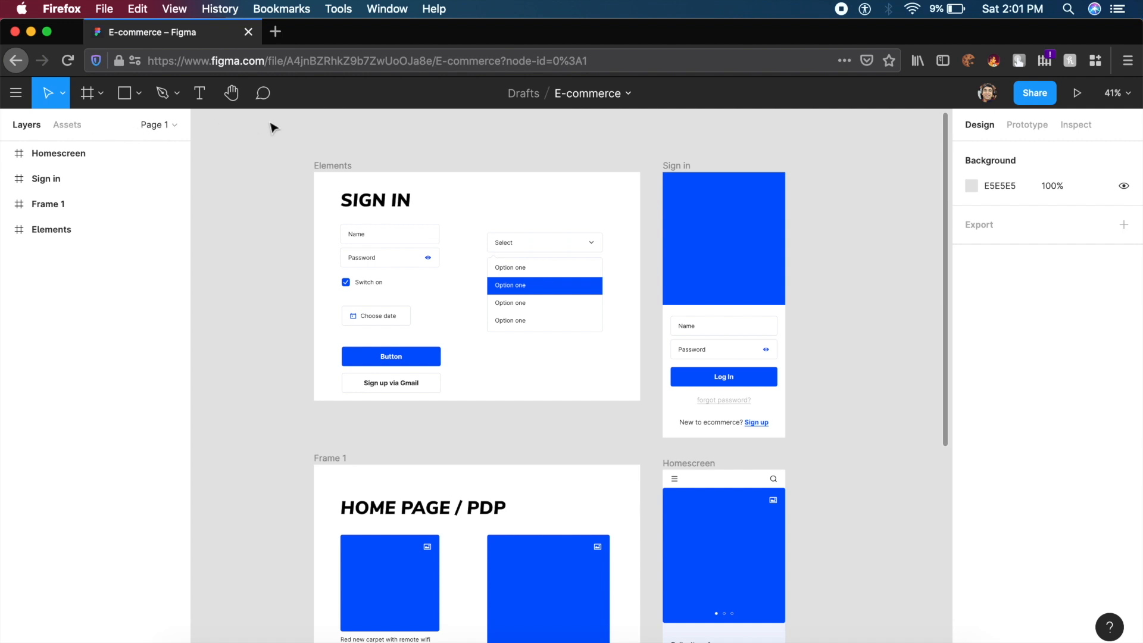
- Look over the Sign in and Homescreen frames, then expand the Page 1 dropdown to list the file's pages
scroll(412, 340, "right", 4)
scroll(412, 339, "down", 2)
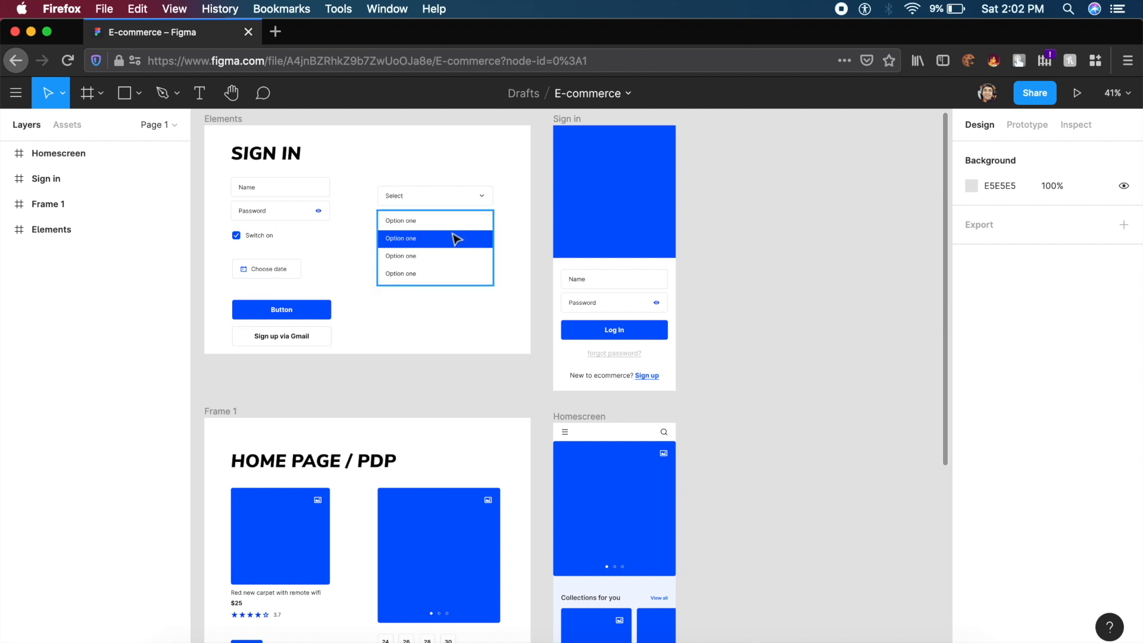
scroll(658, 224, "left", 2)
scroll(659, 224, "up", 1)
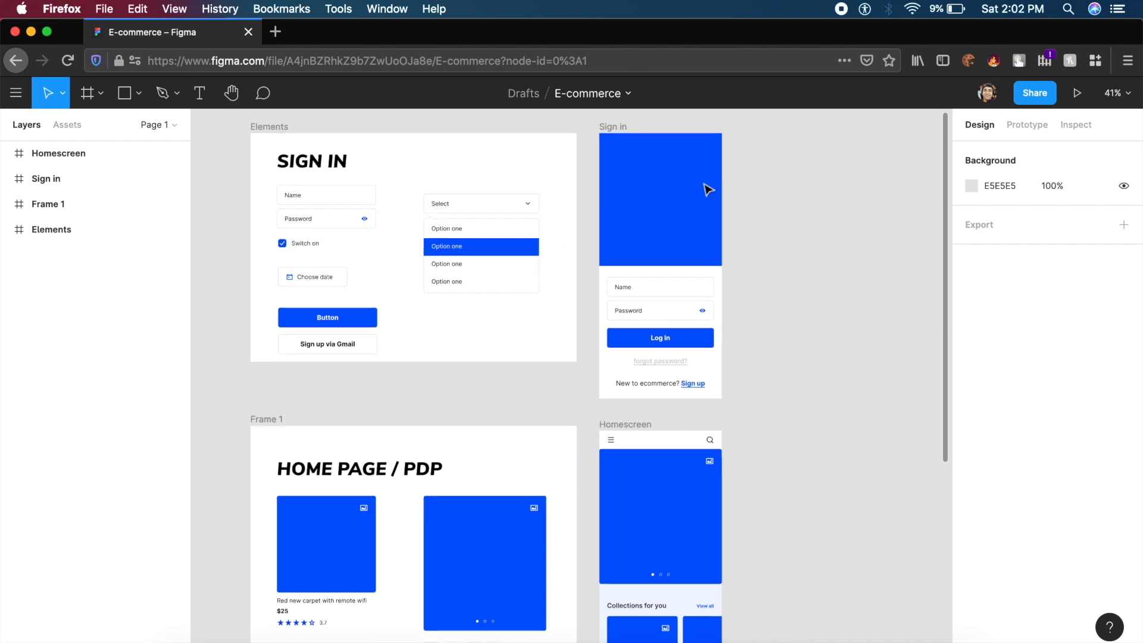
scroll(735, 155, "right", 2)
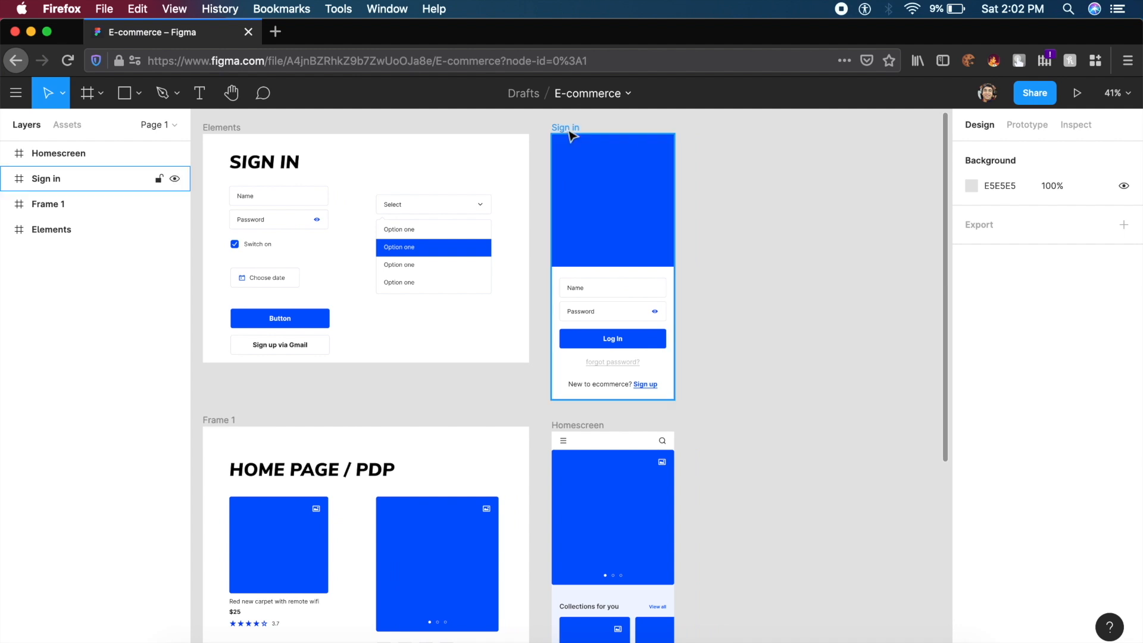
left_click(570, 127)
scroll(569, 127, "down", 5)
scroll(568, 127, "down", 4)
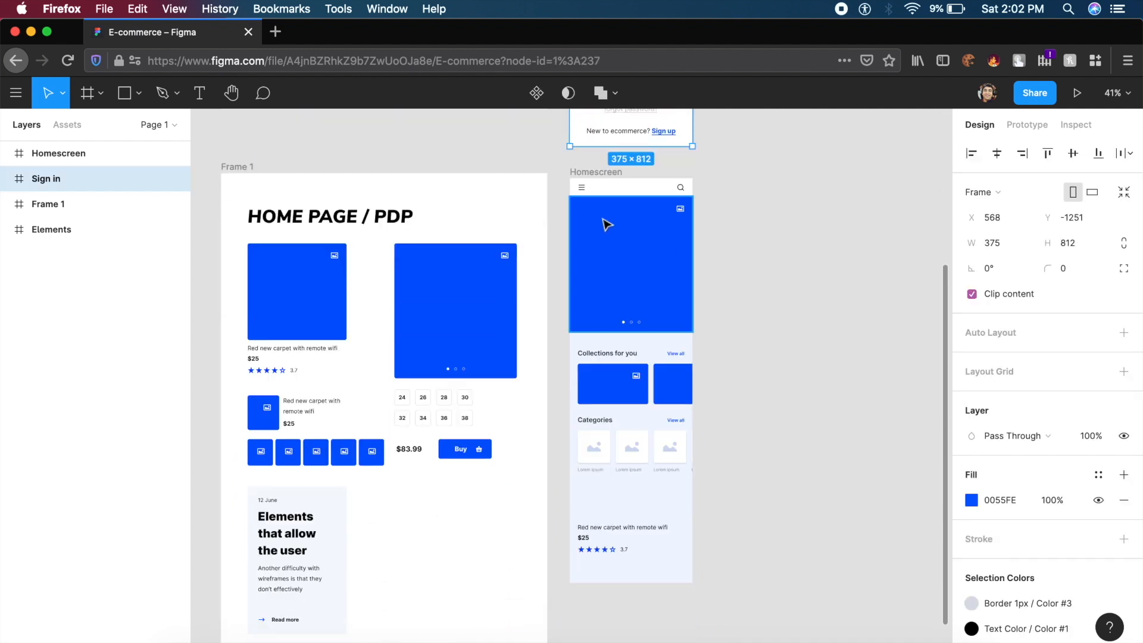
left_click(592, 173)
scroll(592, 178, "up", 10)
left_click(319, 130)
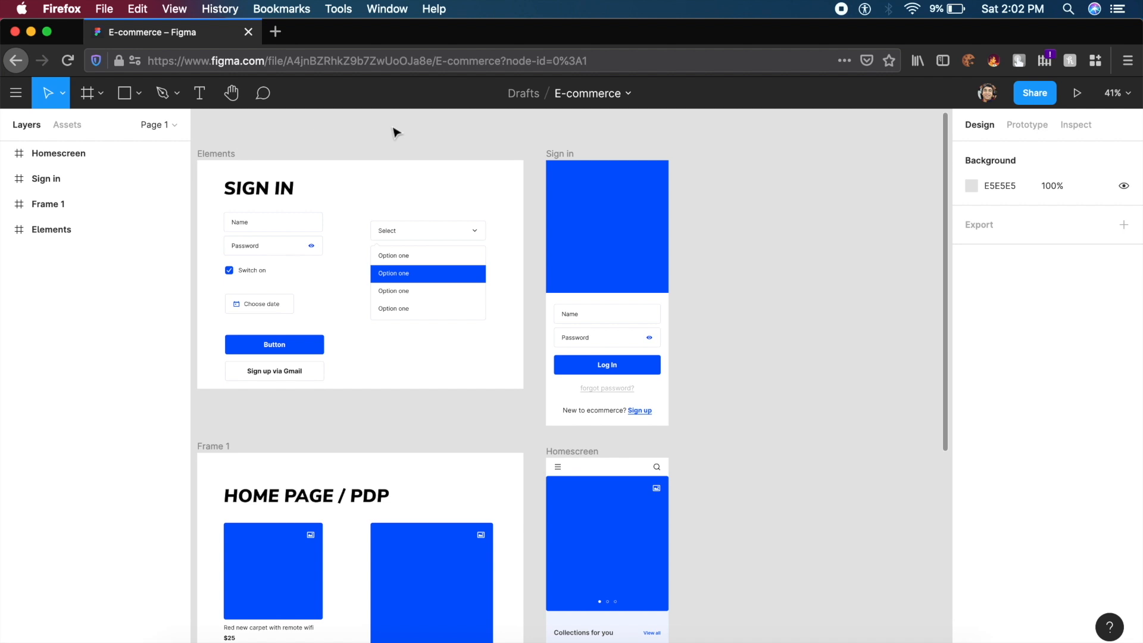
left_click(176, 126)
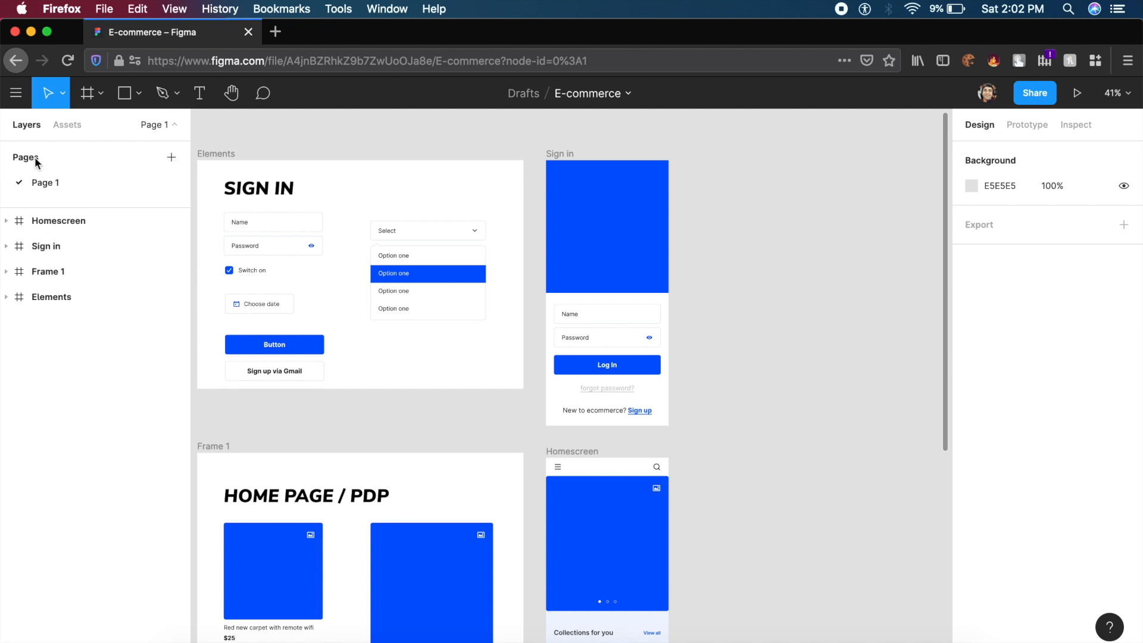
- Add a new page named 'Export to framer'
left_click(177, 163)
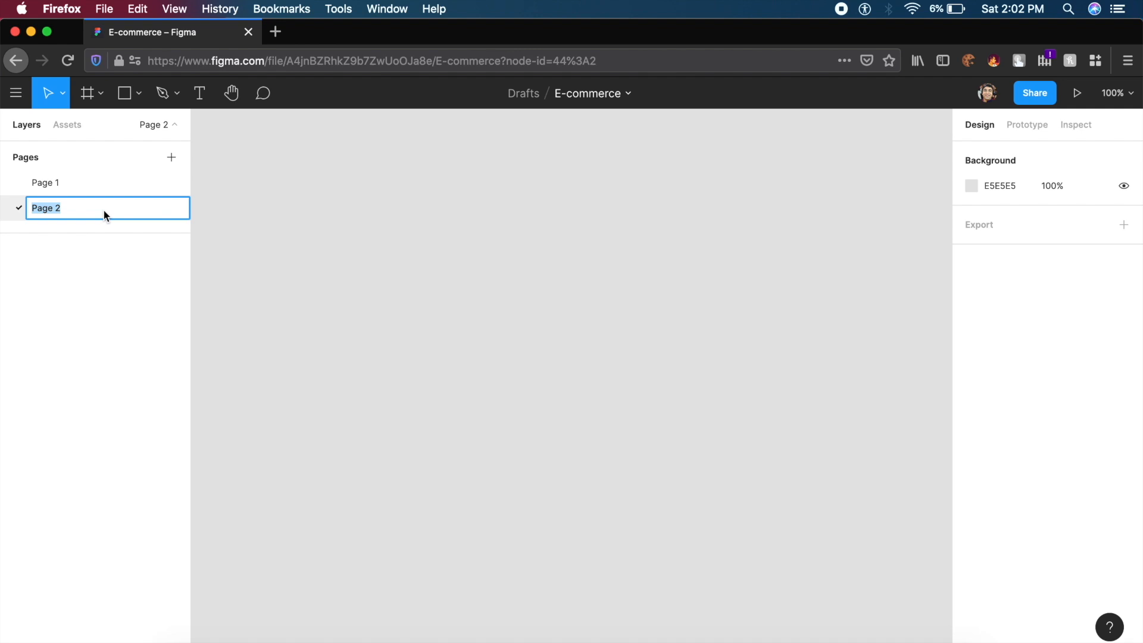
type("Export to framer")
key("Return")
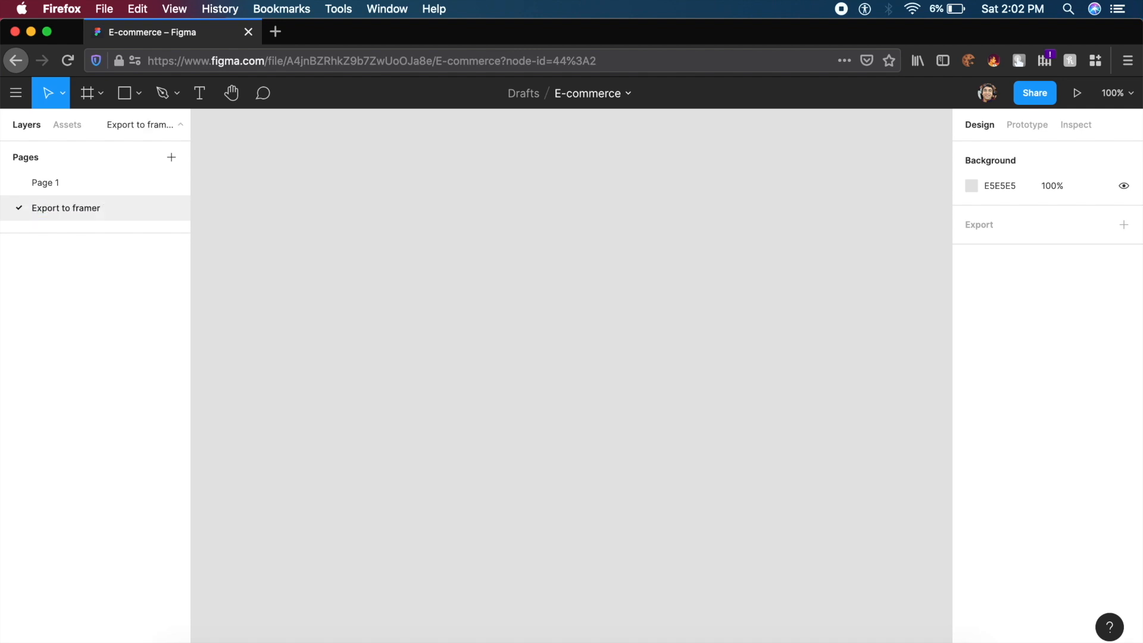
- Copy the Sign in and Homescreen frames from Page 1 and paste them onto Export to framer
left_click(91, 182)
left_click(548, 155)
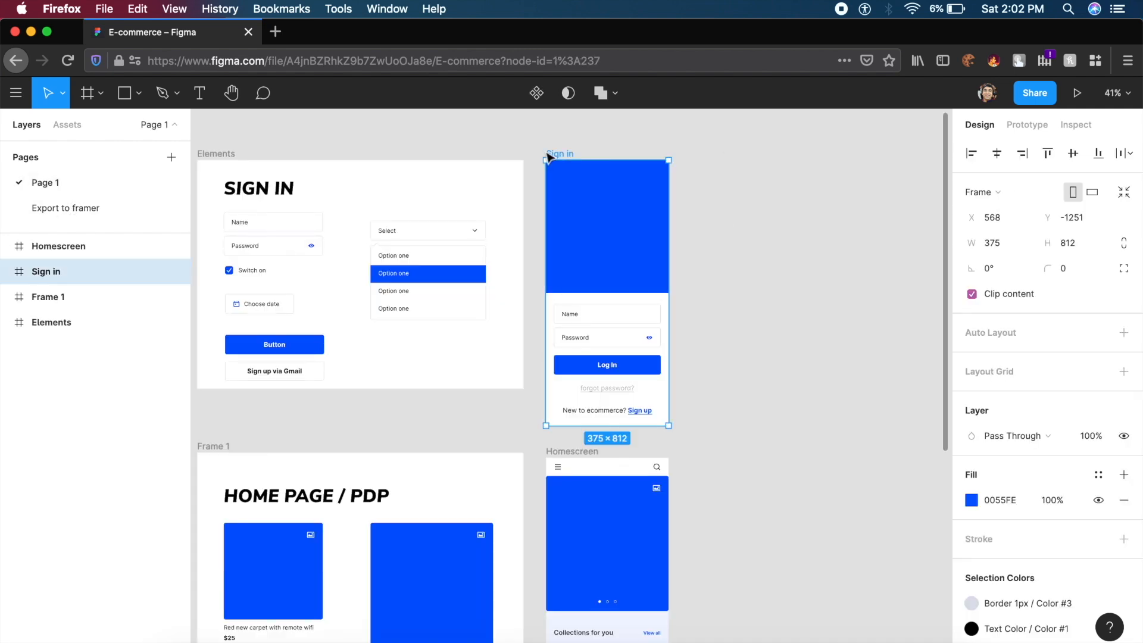
scroll(673, 387, "down", 4)
left_click(609, 328, "shift")
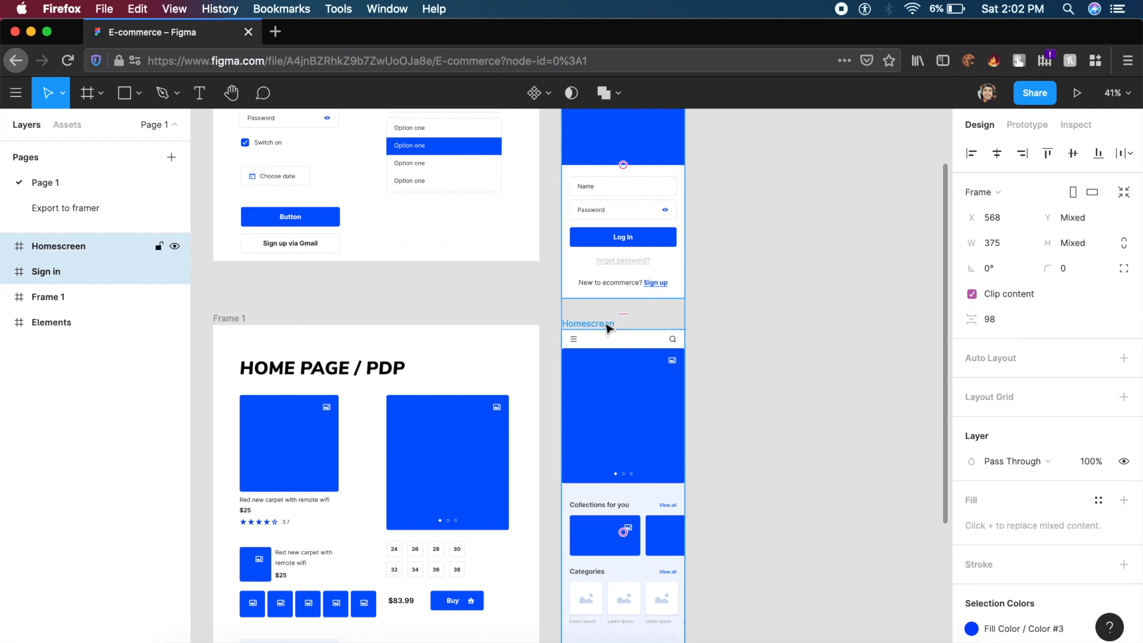
left_click(80, 211)
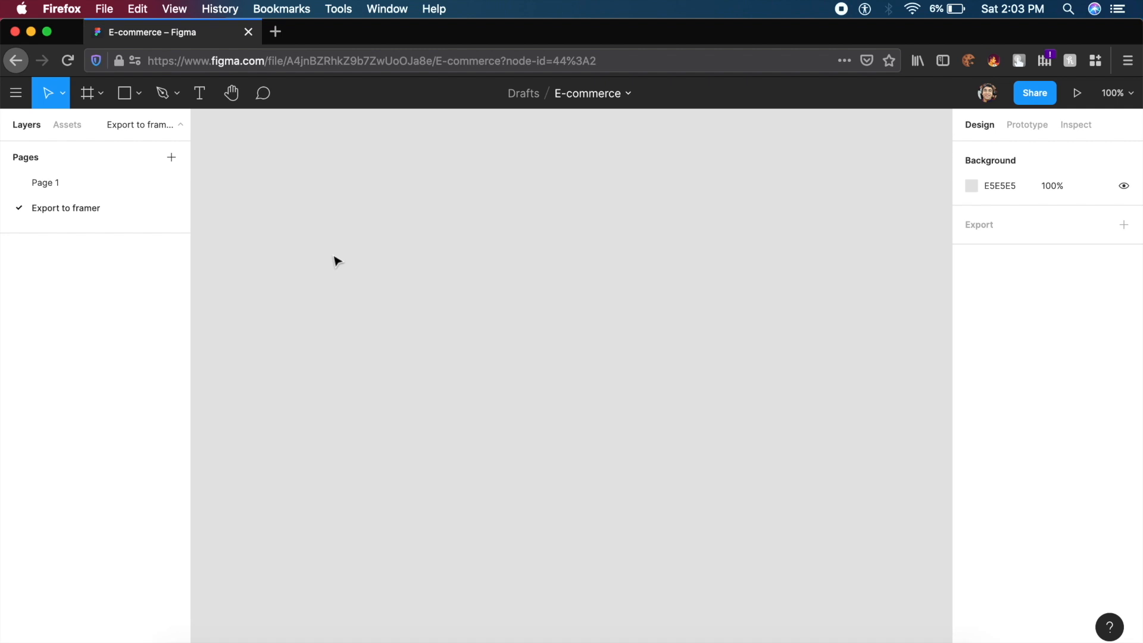
key("super+v")
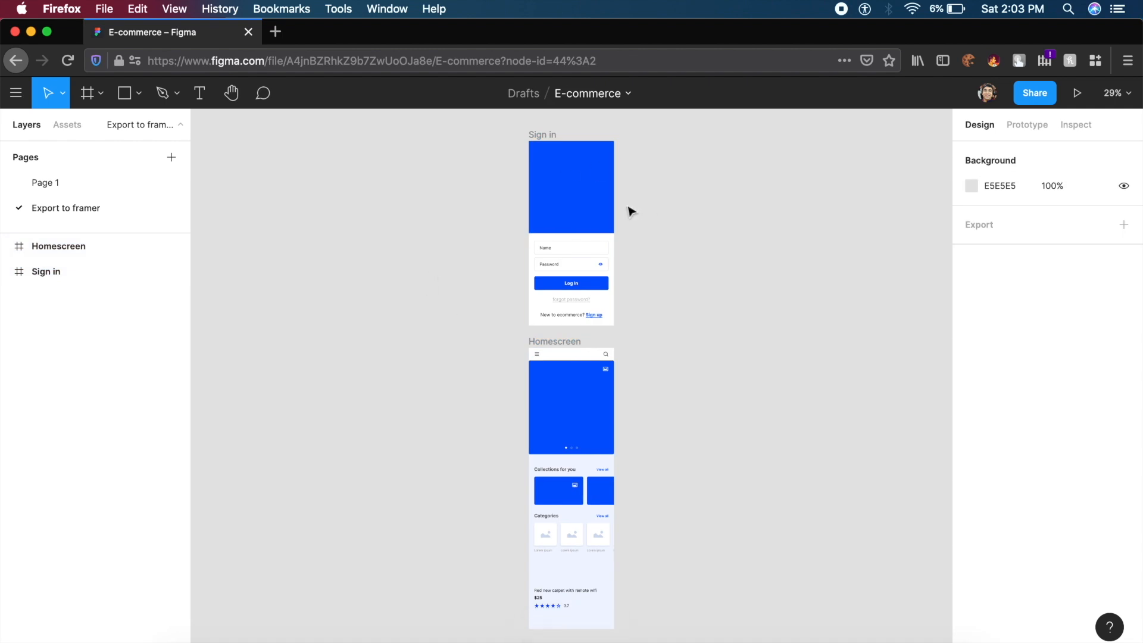
left_click(557, 188)
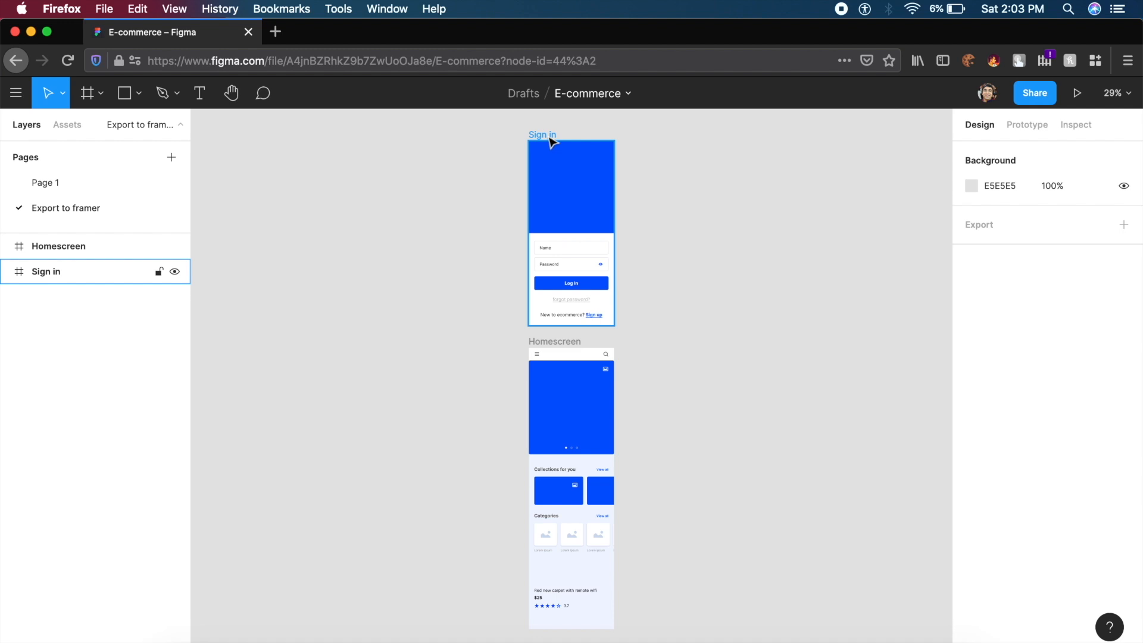
- In a new tab, go to framer.com/projects using the 'fra' address-bar suggestion
left_click(275, 31)
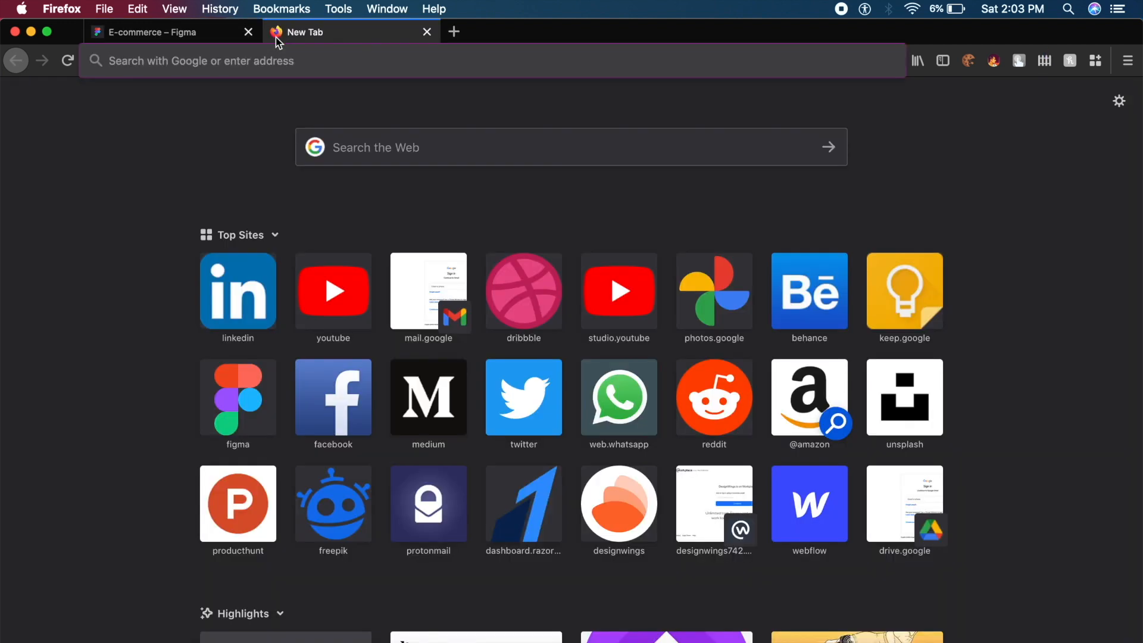
type("fra")
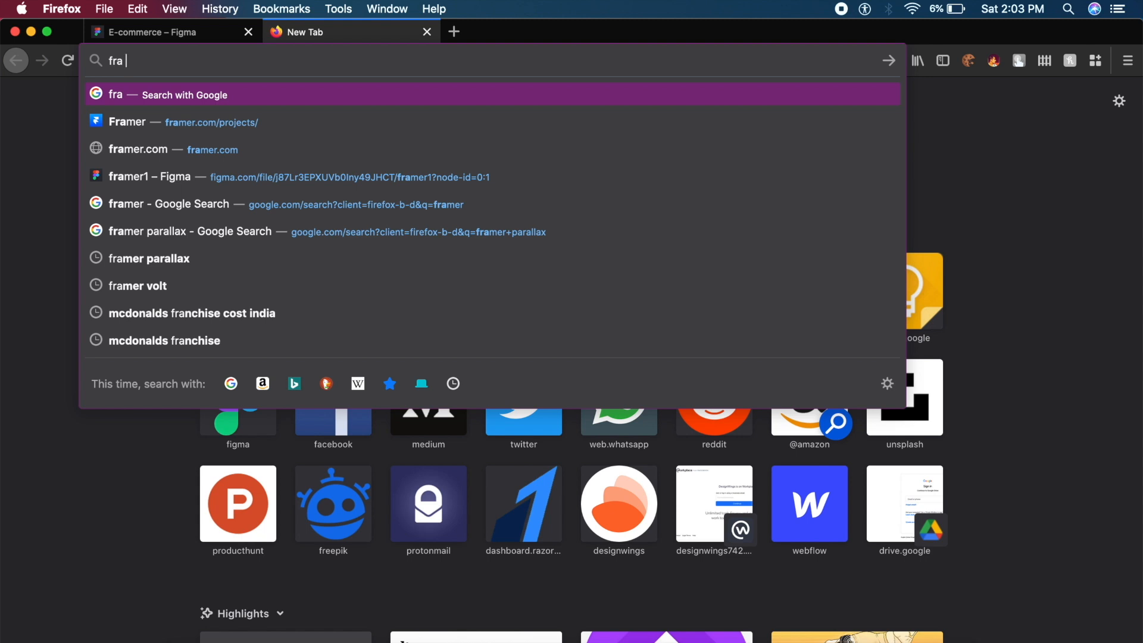
left_click(194, 128)
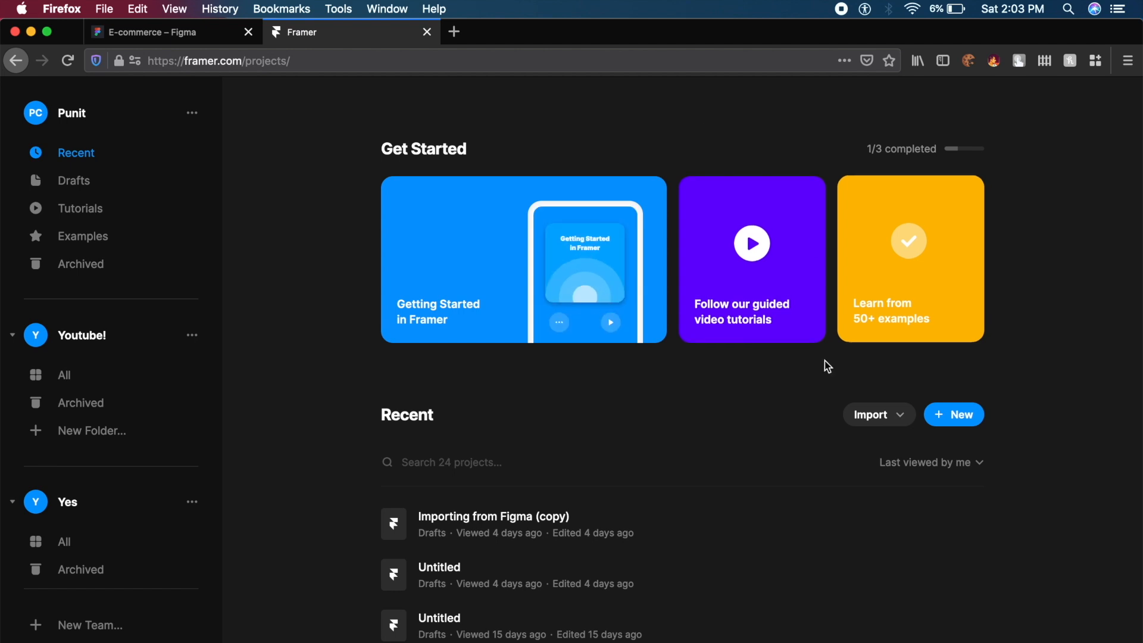
- Create a new Framer project with Drafts kept as its location
left_click(965, 426)
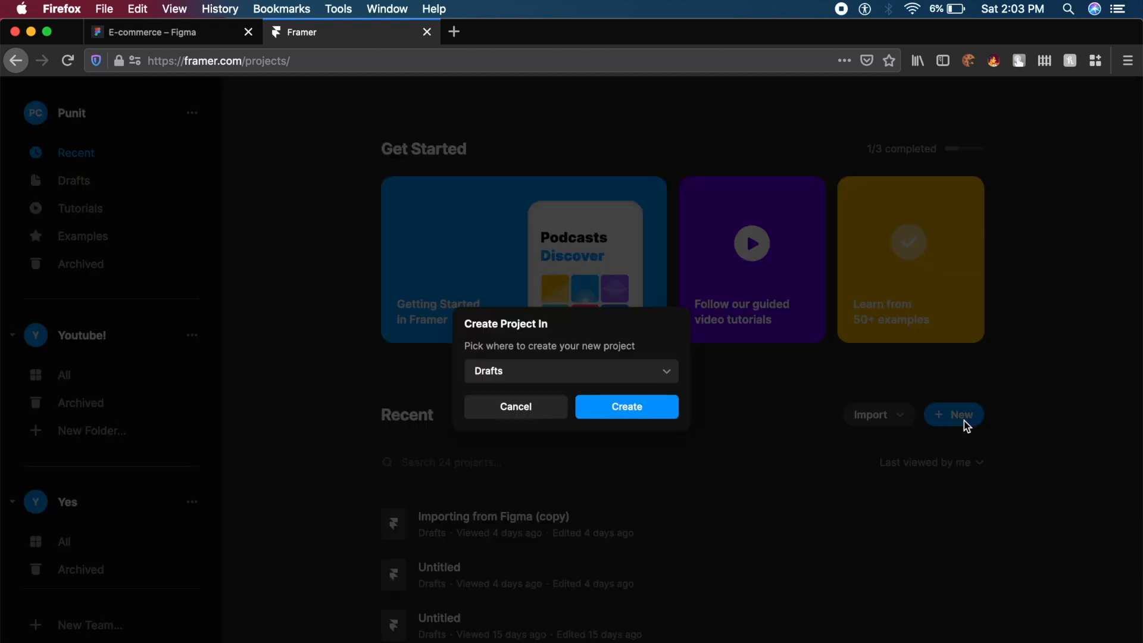
left_click(545, 379)
left_click(545, 379)
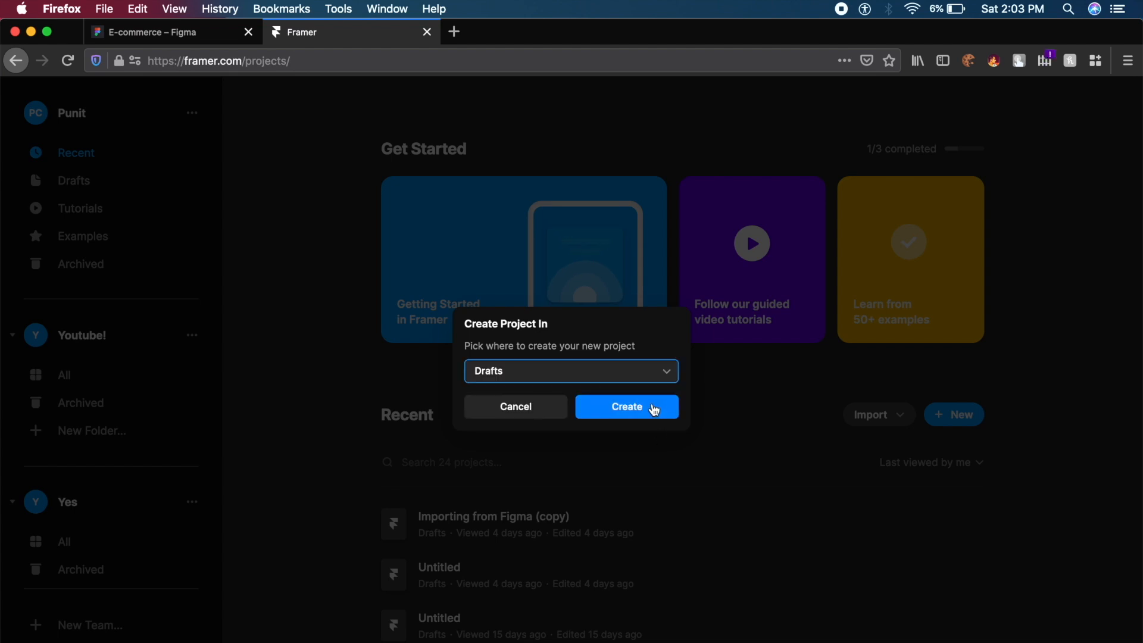
left_click(653, 406)
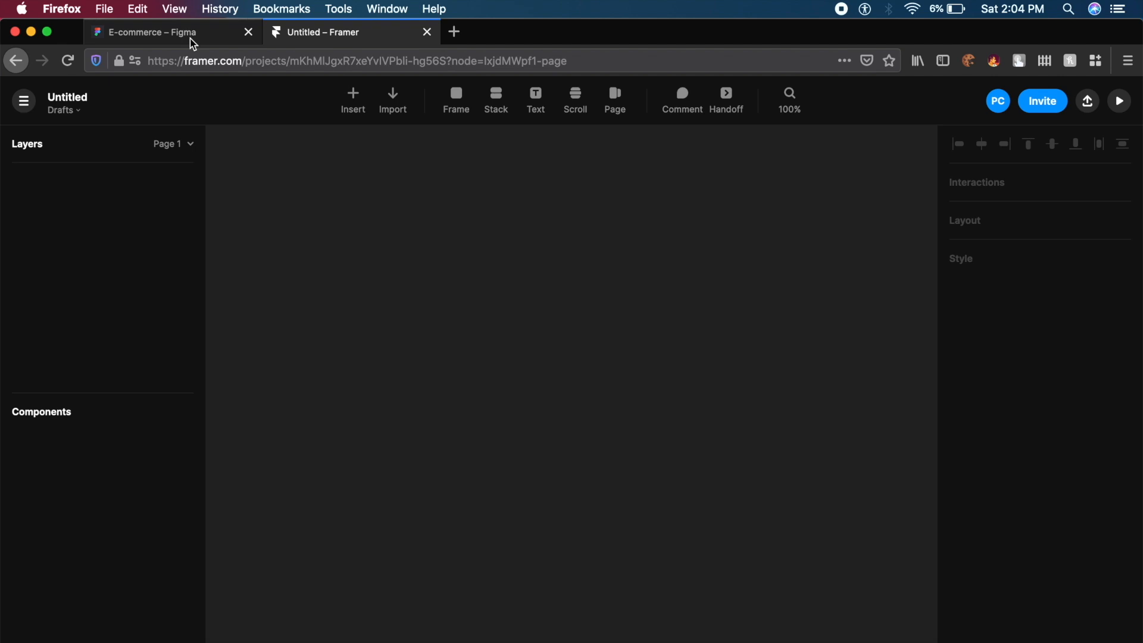
- Choose Import > Figma and authenticate the Figma account
mouse_move(395, 116)
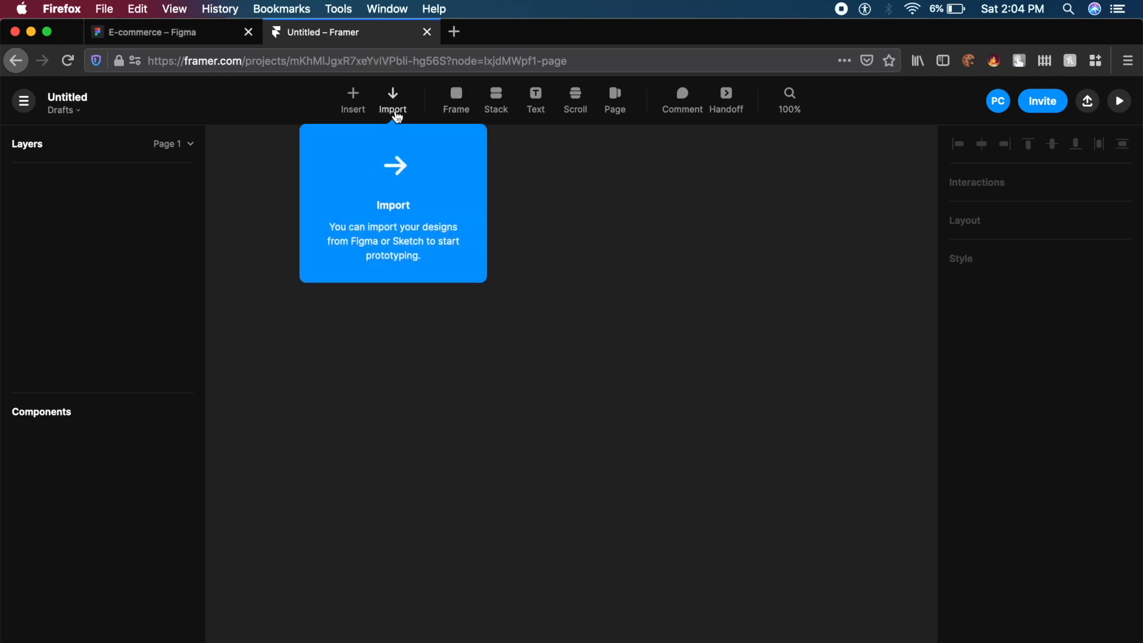
left_click(395, 116)
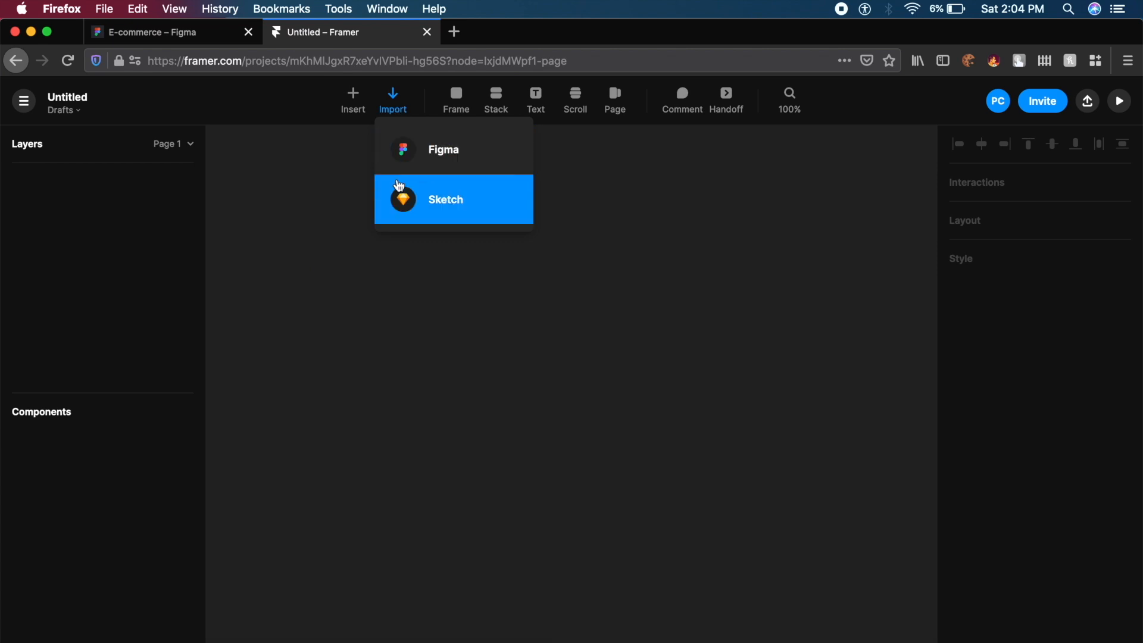
left_click(430, 160)
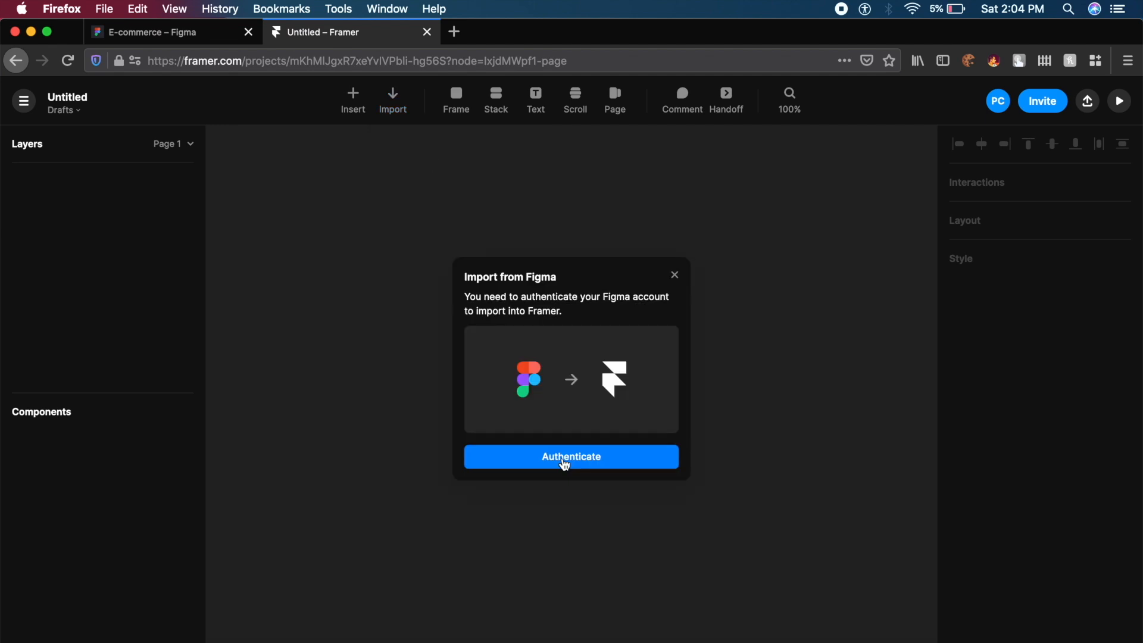
left_click(565, 458)
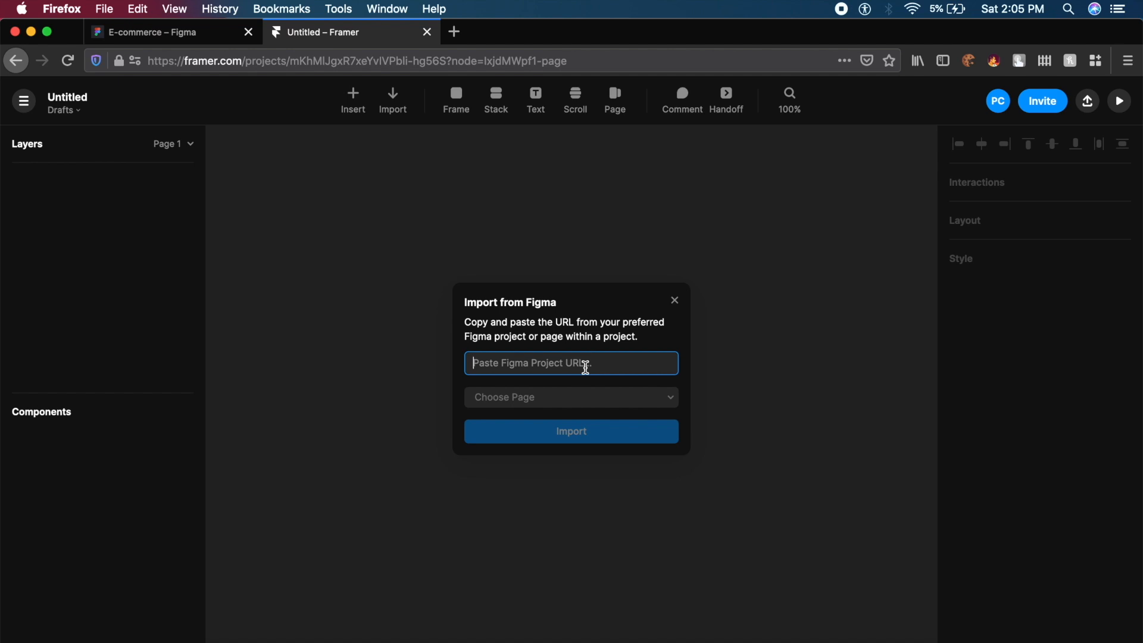
- Copy the E-commerce Figma file's share link and paste it into Framer's import form
left_click(148, 34)
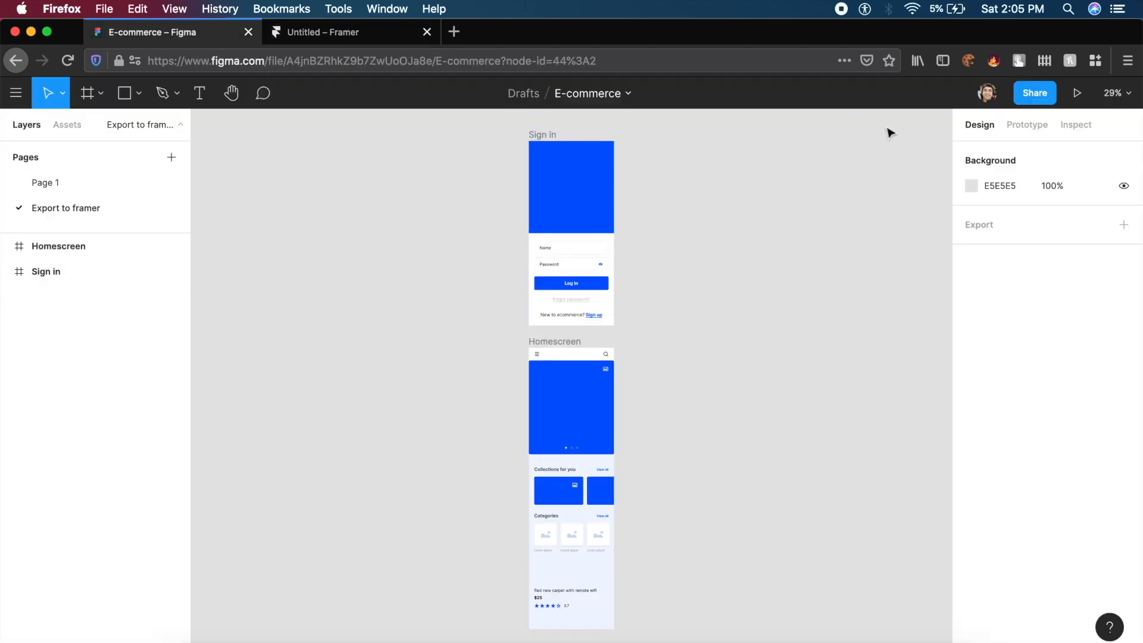
left_click(1048, 99)
left_click(436, 344)
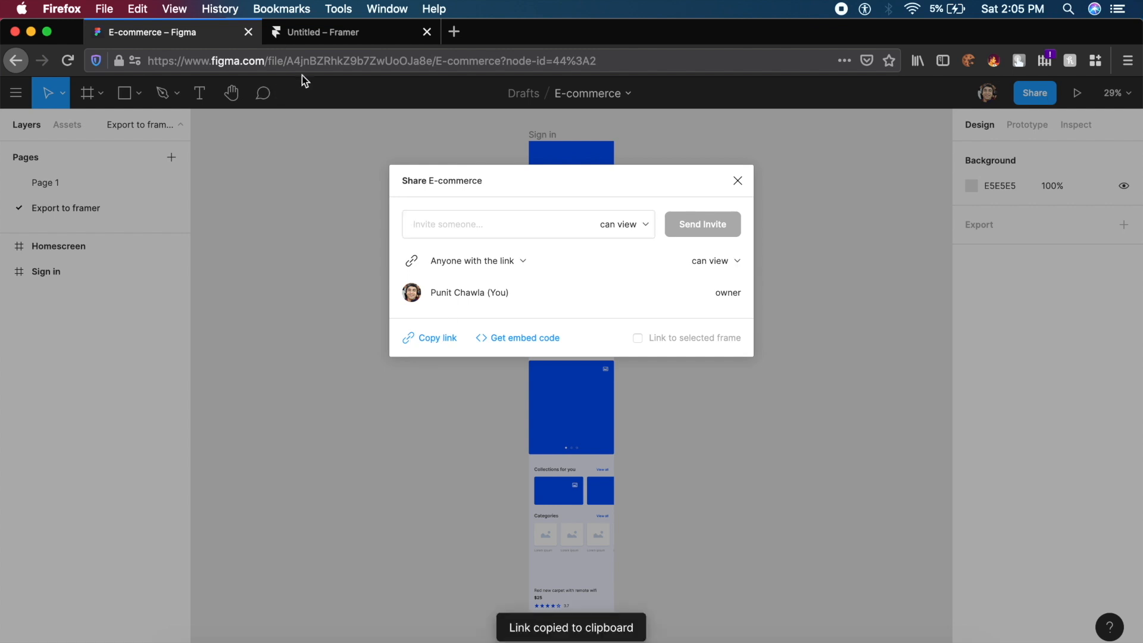
left_click(345, 33)
key("super+v")
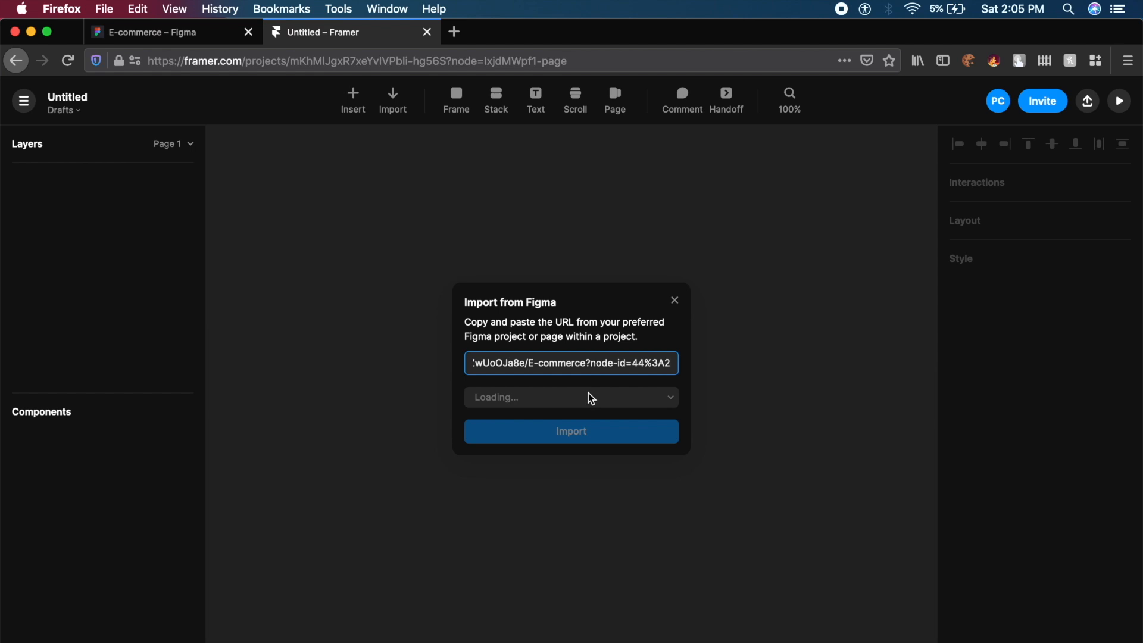
- Pick the 'Export to framer' page in the import form, import it, and deselect the frames
left_click(518, 410)
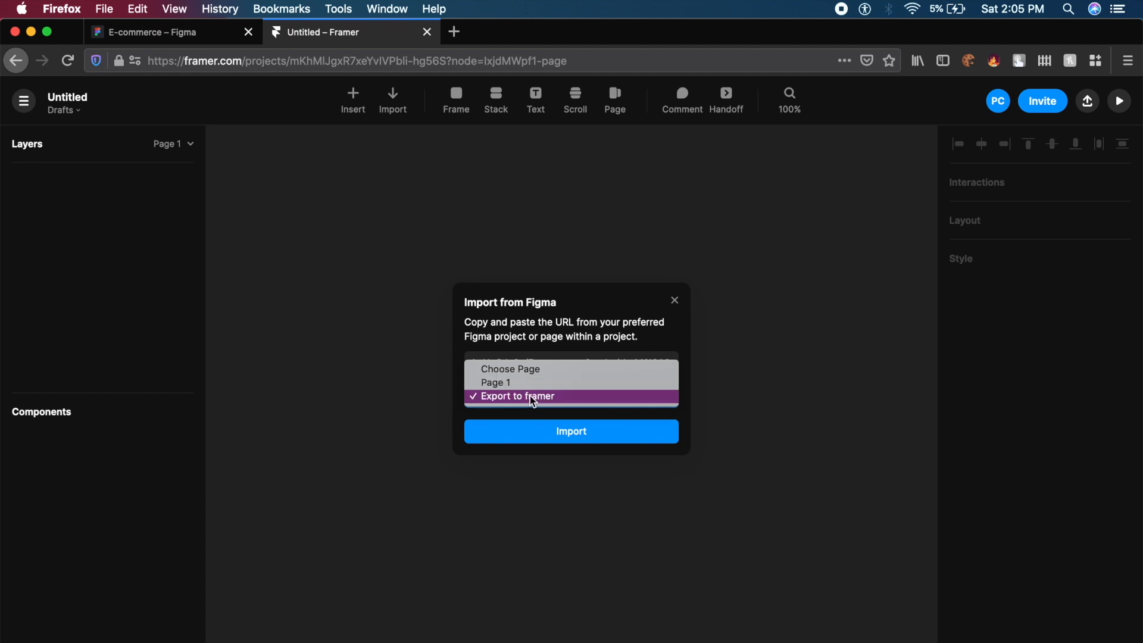
left_click(533, 399)
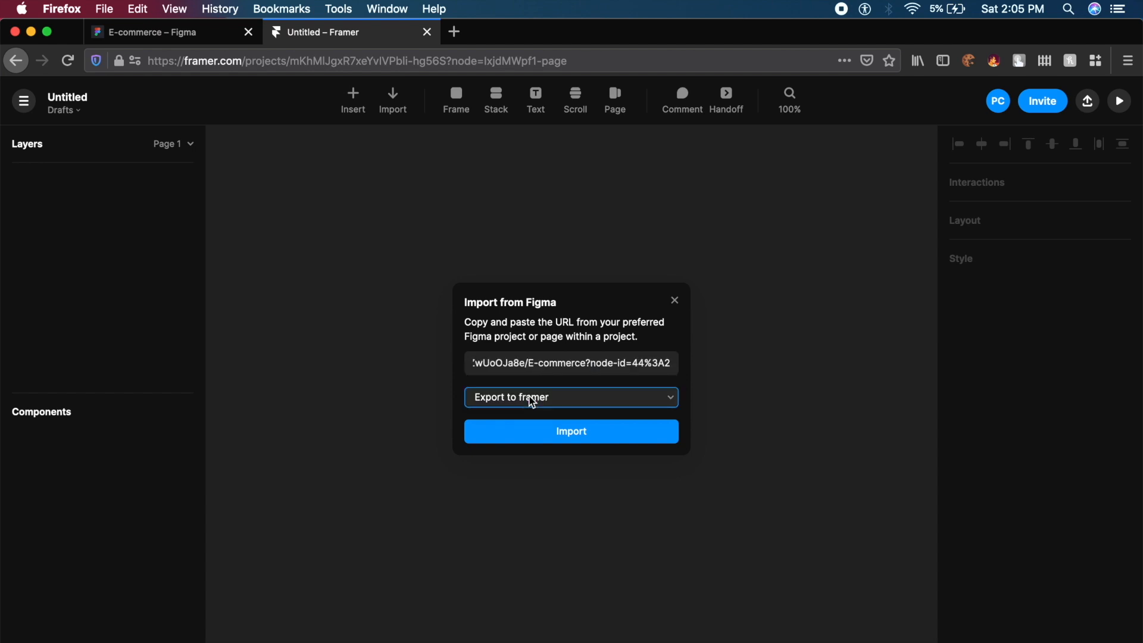
left_click(581, 434)
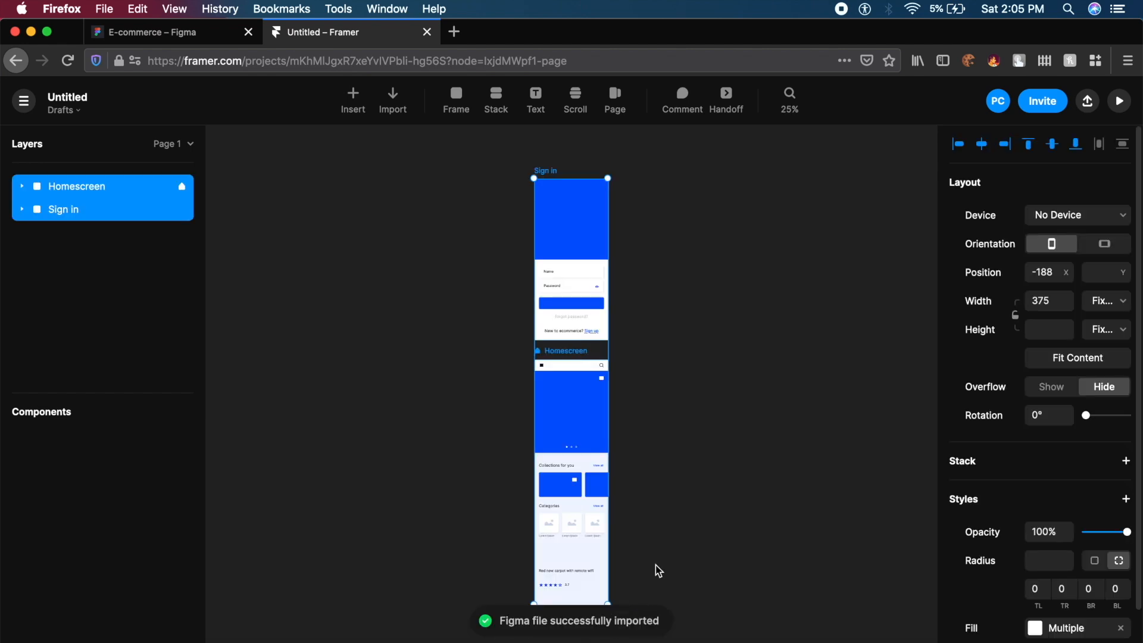
left_click(651, 420)
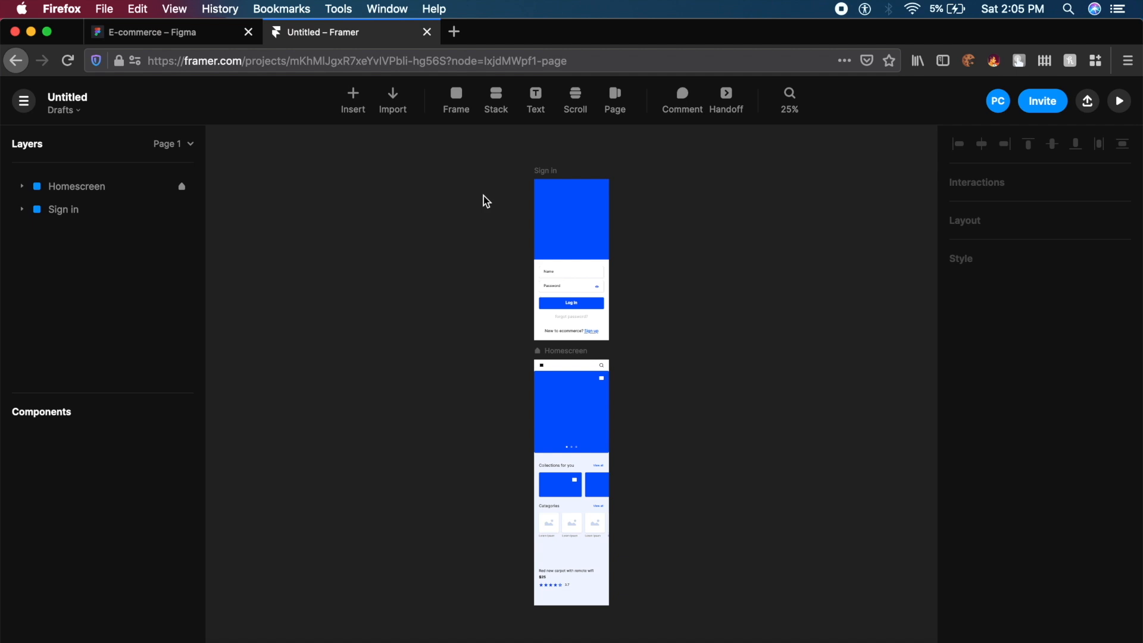
- Duplicate the Sign in frame with Cmd+D
left_click(23, 188)
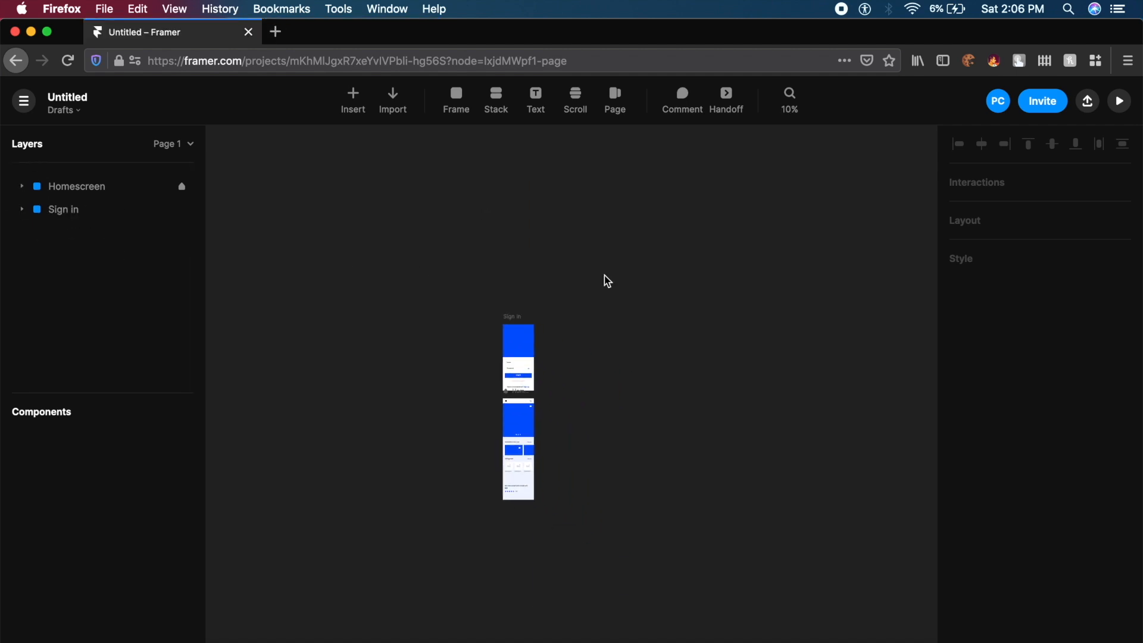
scroll(605, 275, "up", 5)
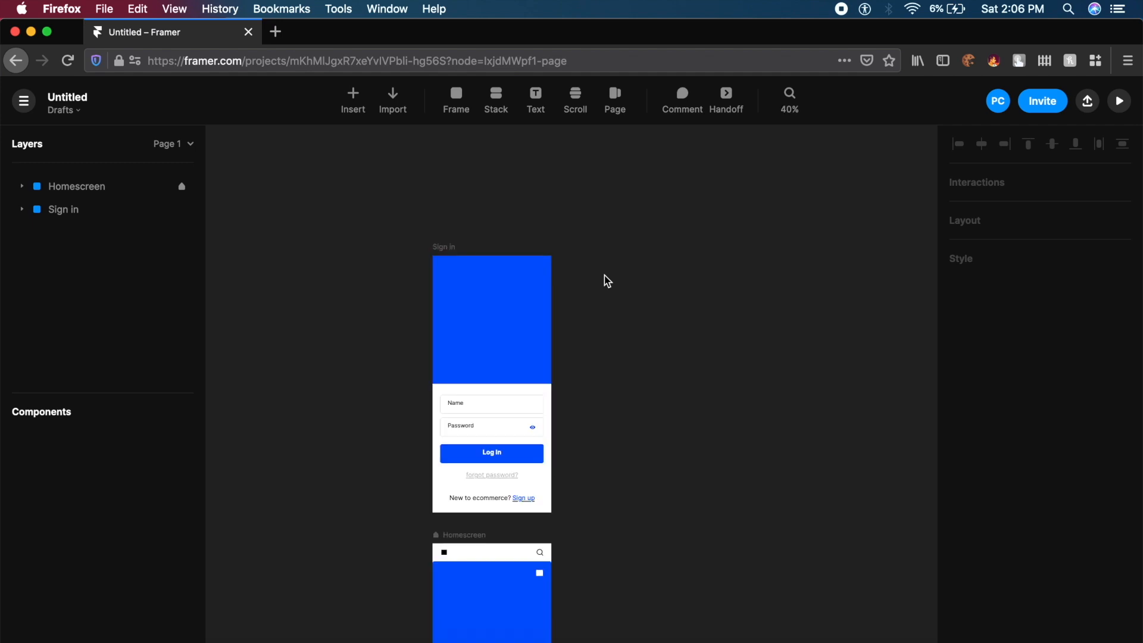
left_click(445, 245)
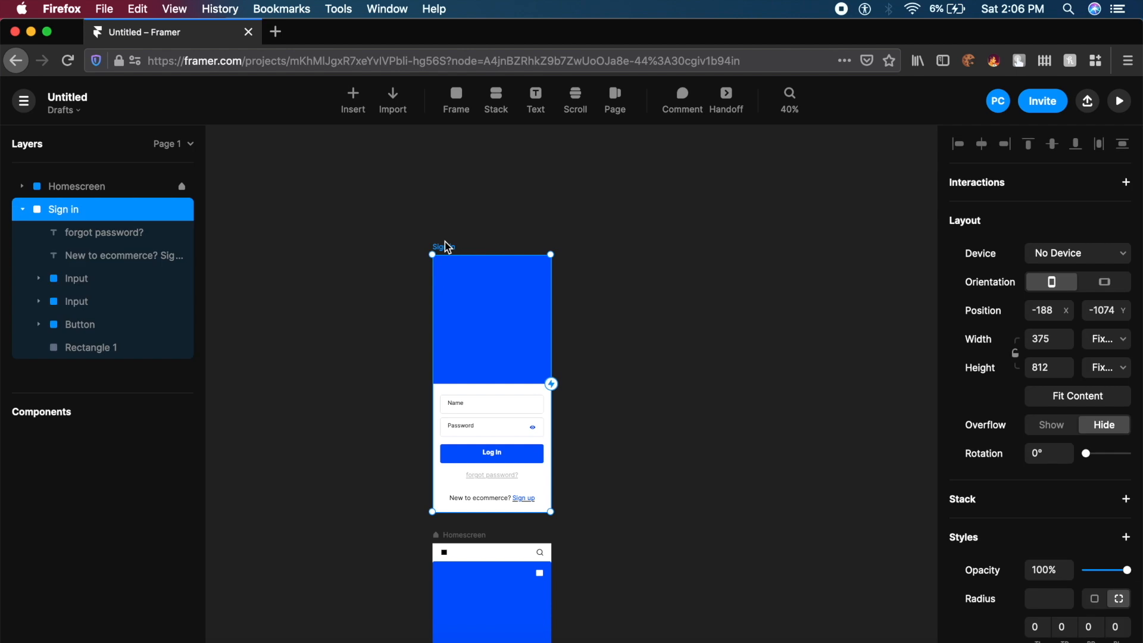
left_click(464, 210)
scroll(464, 211, "up", 5)
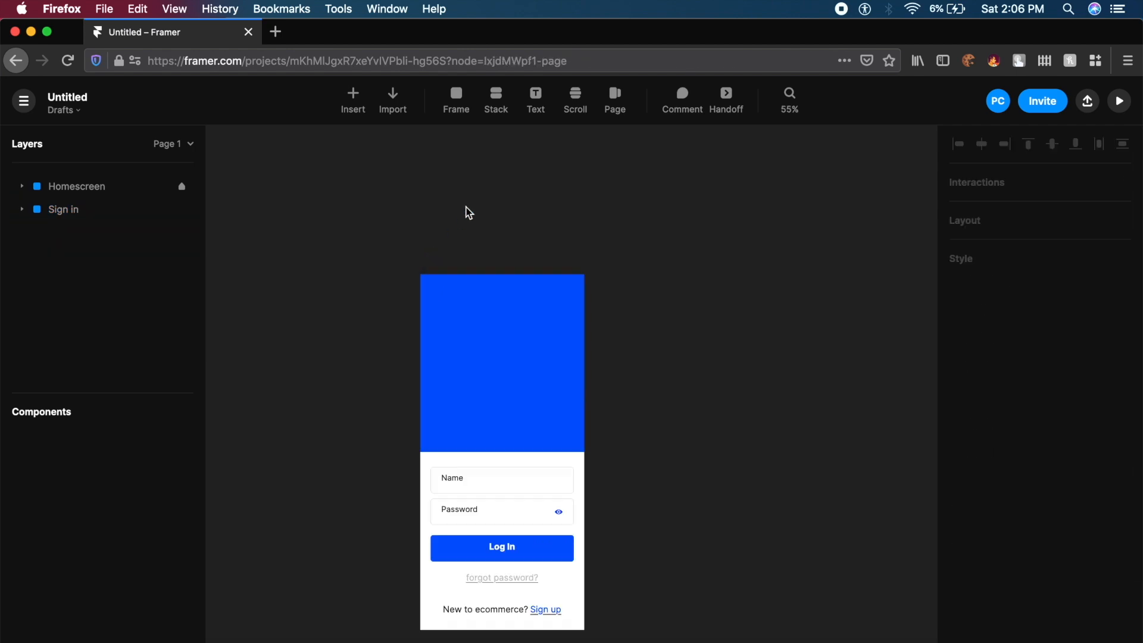
scroll(463, 210, "down", 5)
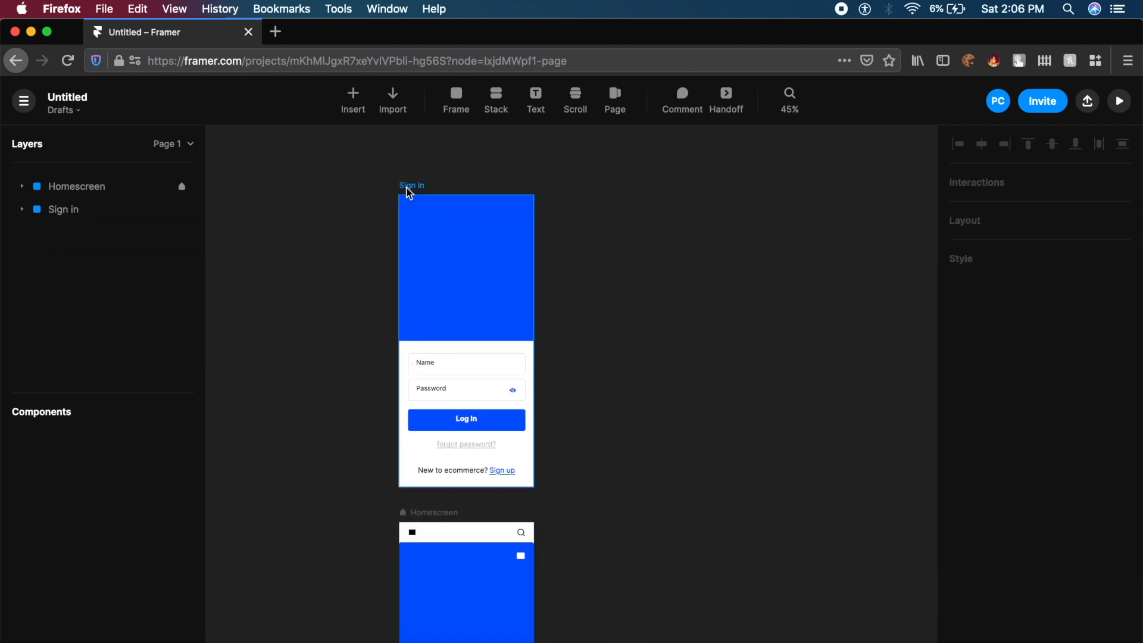
left_click(411, 187)
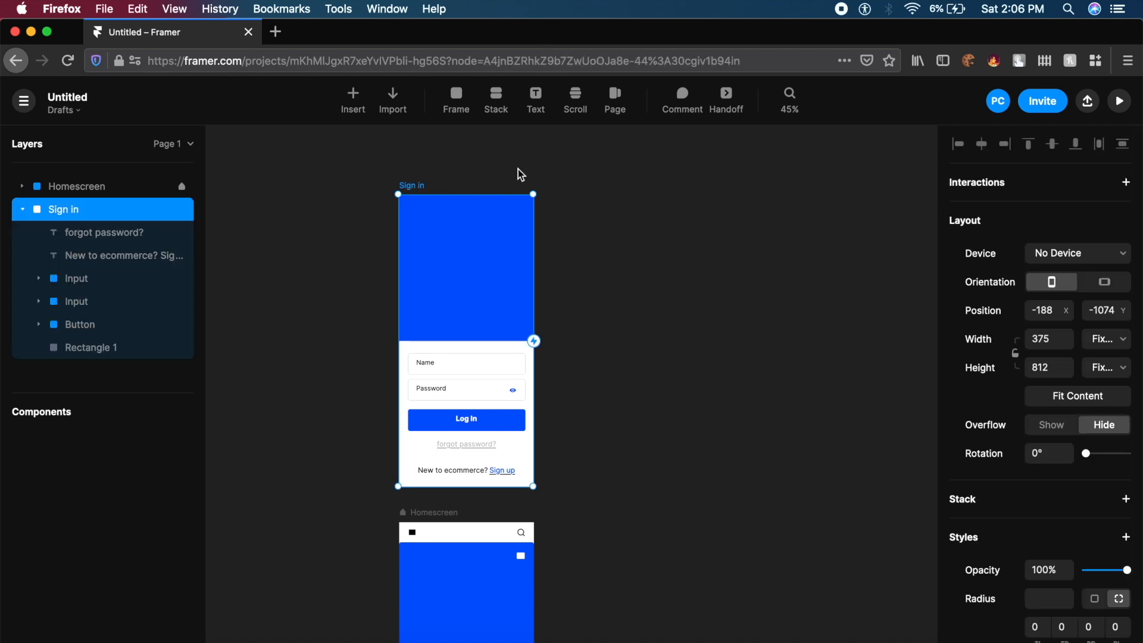
key("super+d")
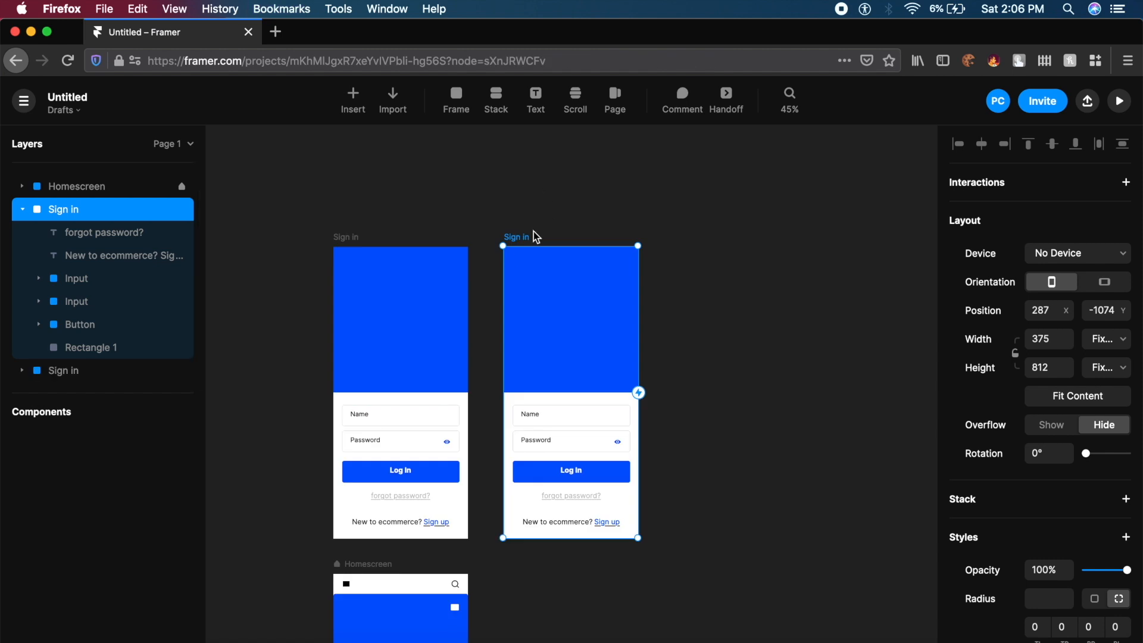
- Duplicate the Homescreen frame and zoom in on the copied Sign in frame
scroll(506, 252, "down", 2)
scroll(510, 258, "down", 5)
left_click(434, 322)
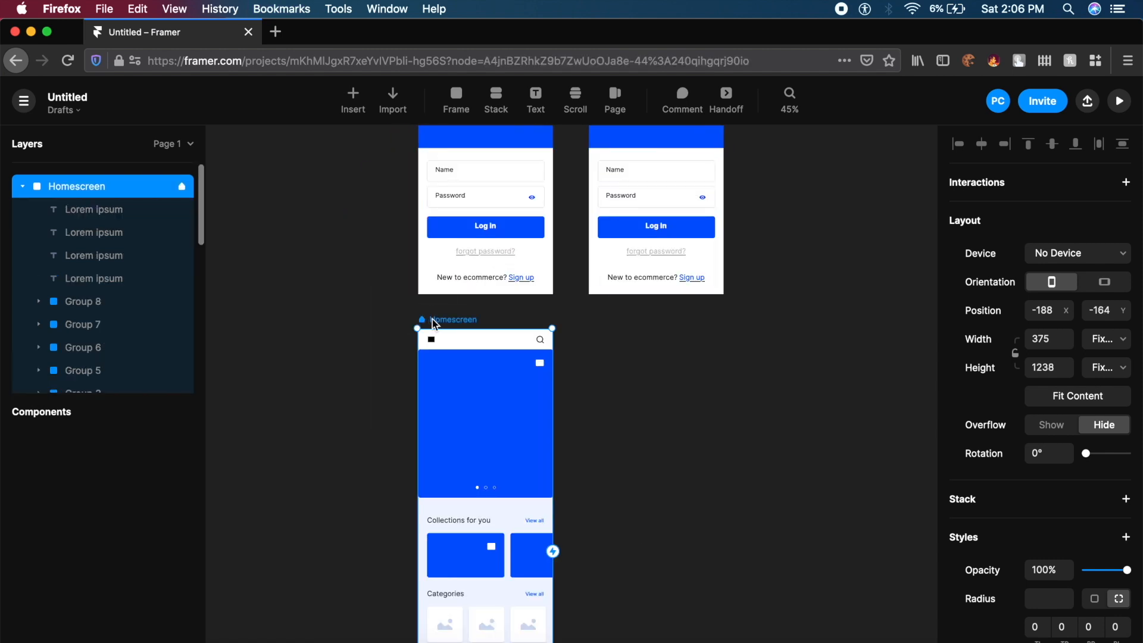
key("super+d")
left_click(491, 298)
scroll(491, 299, "up", 7)
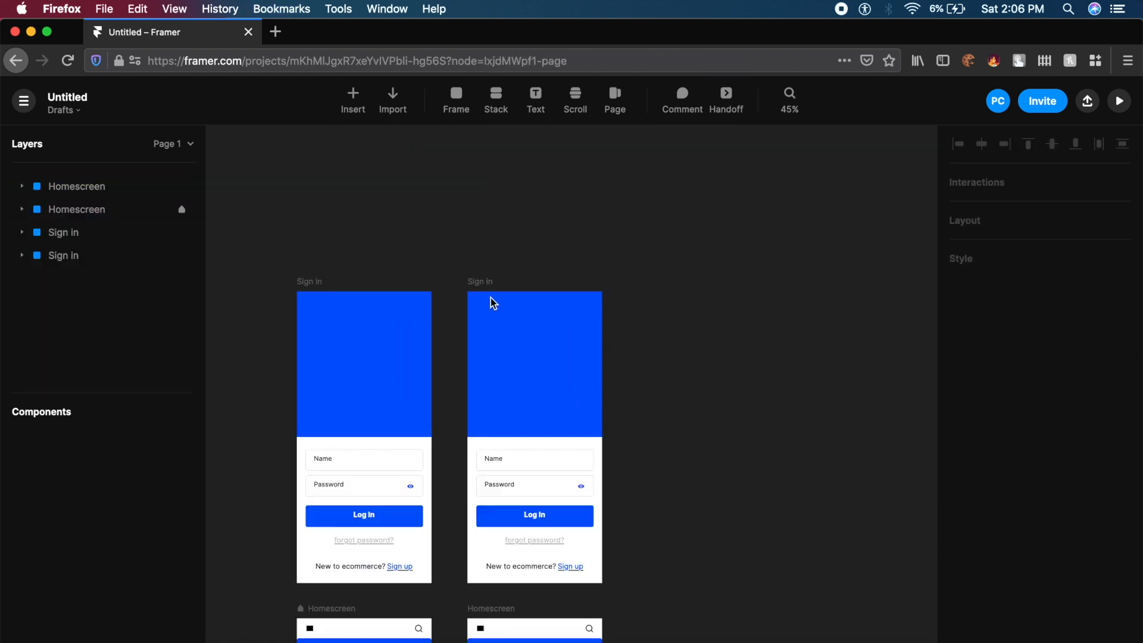
left_click(491, 281)
scroll(490, 281, "up", 1)
scroll(491, 280, "up", 10)
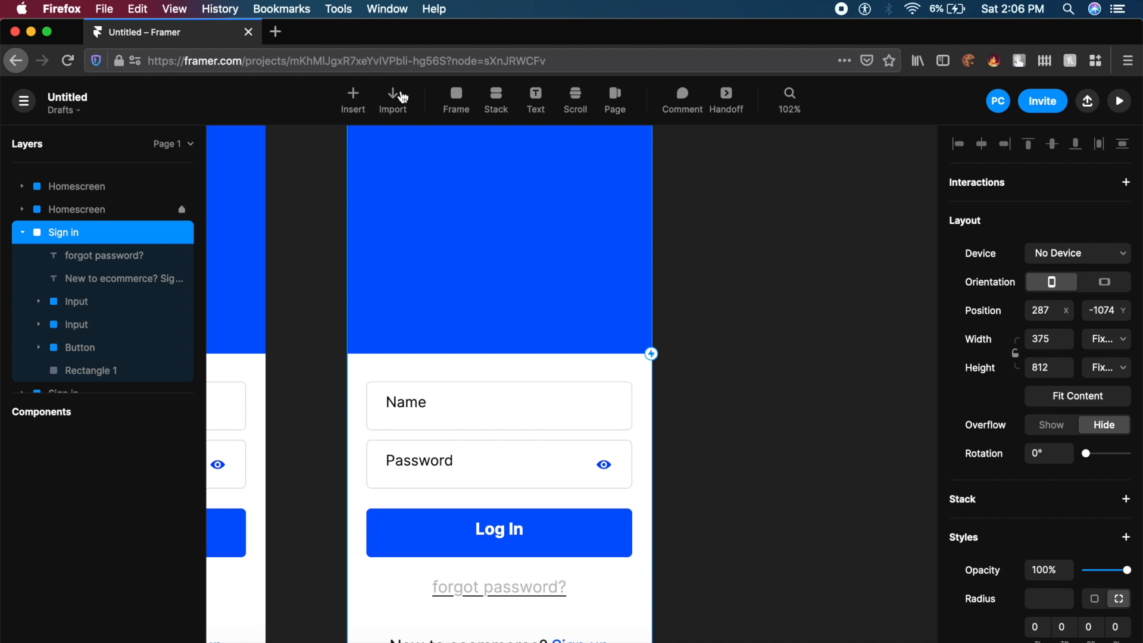
- Insert the default Button component into the copied Sign in frame
left_click(352, 103)
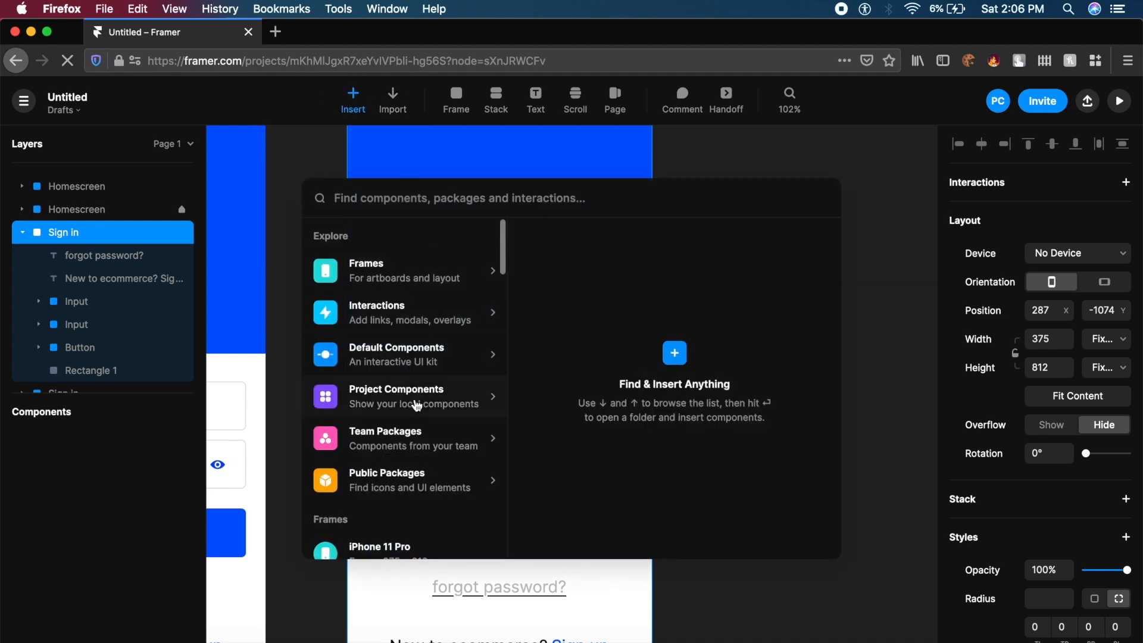
left_click(432, 357)
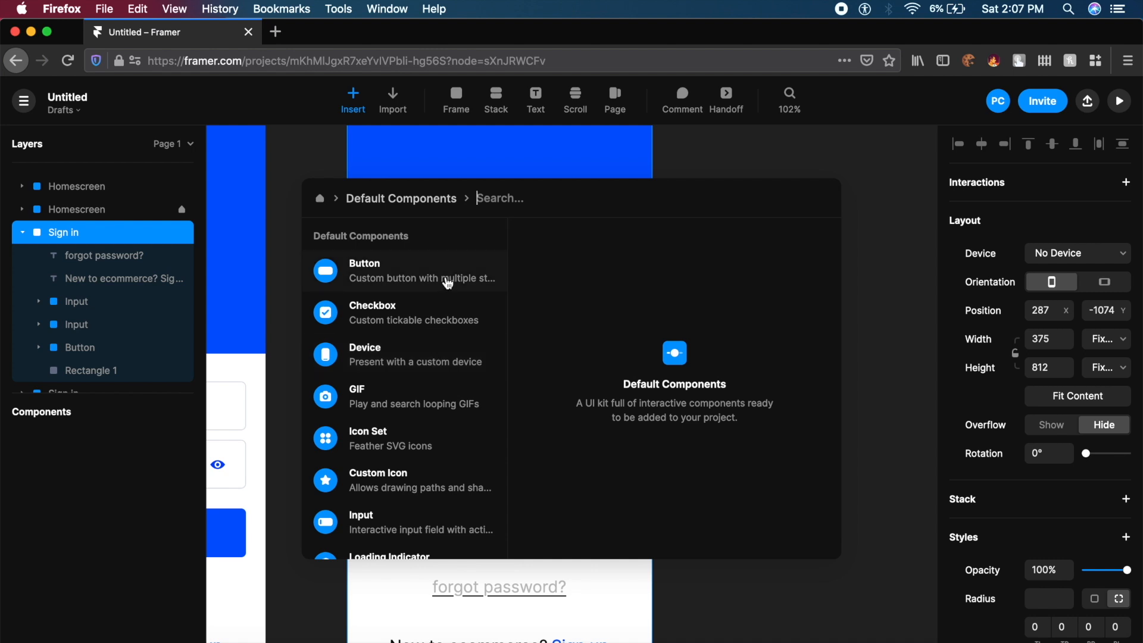
scroll(448, 283, "down", 4)
scroll(448, 283, "down", 2)
scroll(448, 283, "up", 6)
left_click(421, 278)
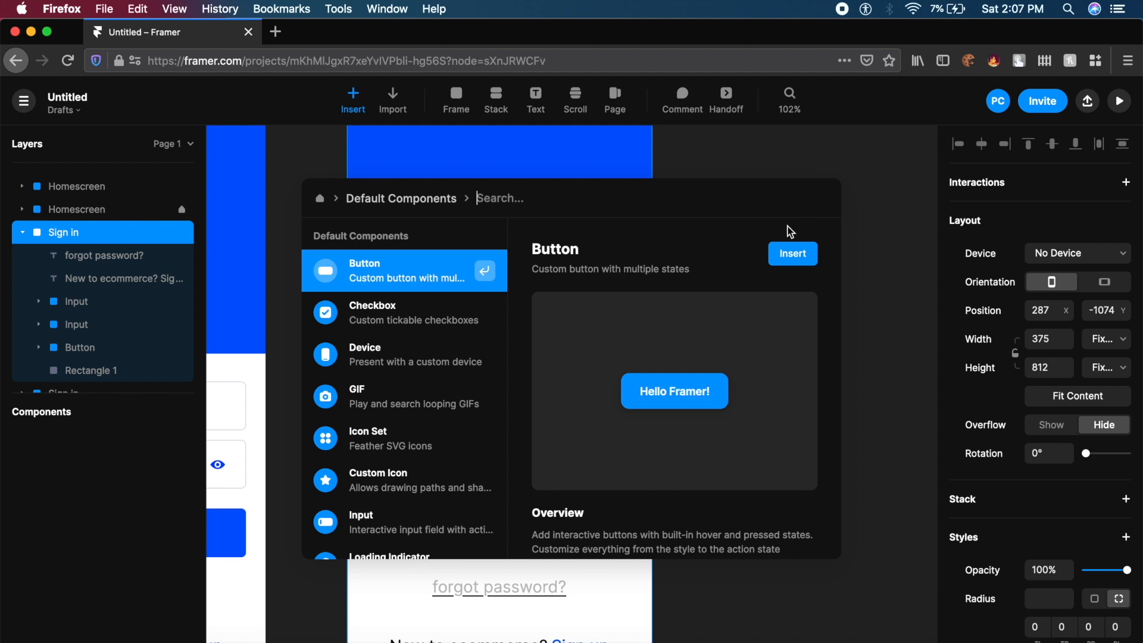
left_click(793, 253)
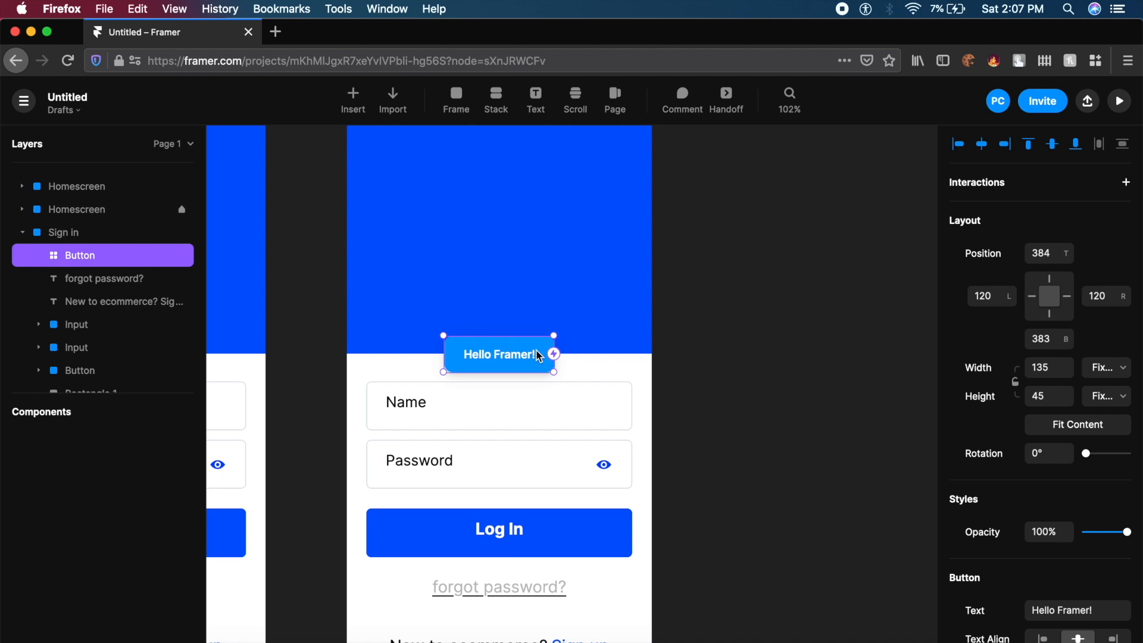
- Move the Hello Framer! button below Log In and delete the Log In text and shape
left_click_drag(538, 356, 529, 320)
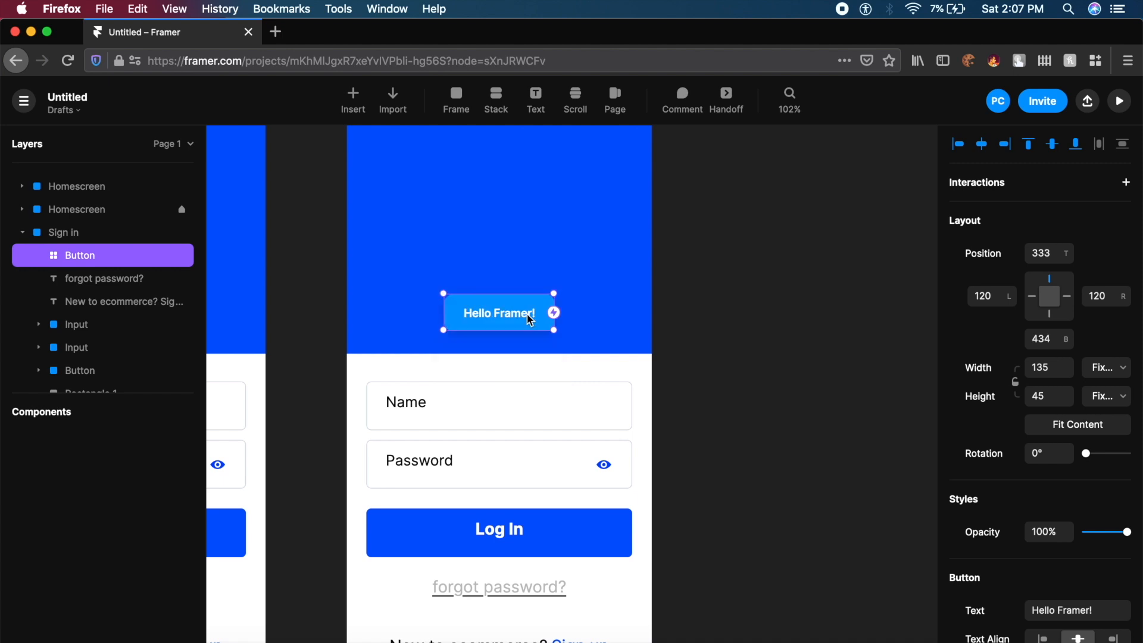
scroll(527, 314, "down", 3)
left_click(499, 245)
left_click_drag(498, 245, 420, 505)
left_click(476, 458)
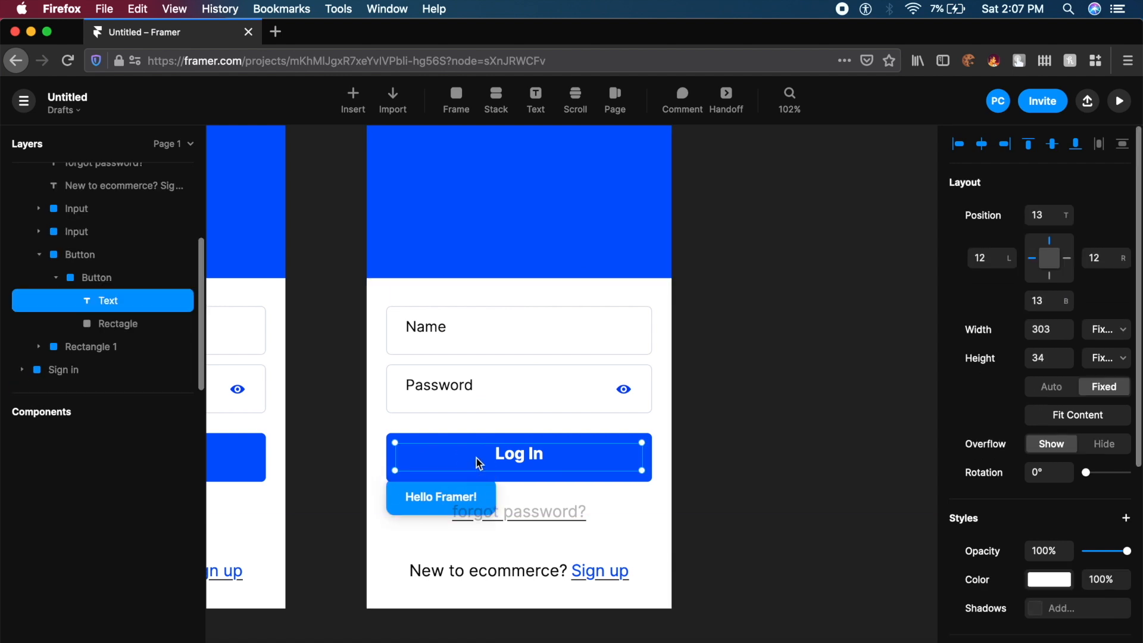
key("Delete")
left_click(477, 458)
key("Delete")
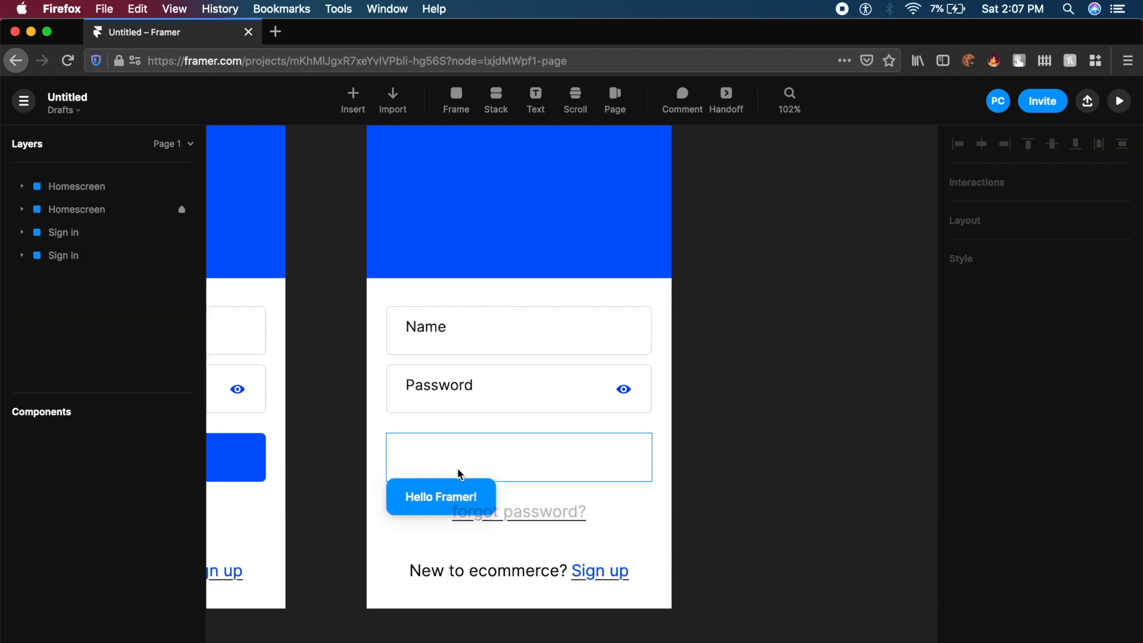
- Place the Hello Framer! button in the old Log In slot and make it slightly taller
left_click_drag(424, 495, 653, 459)
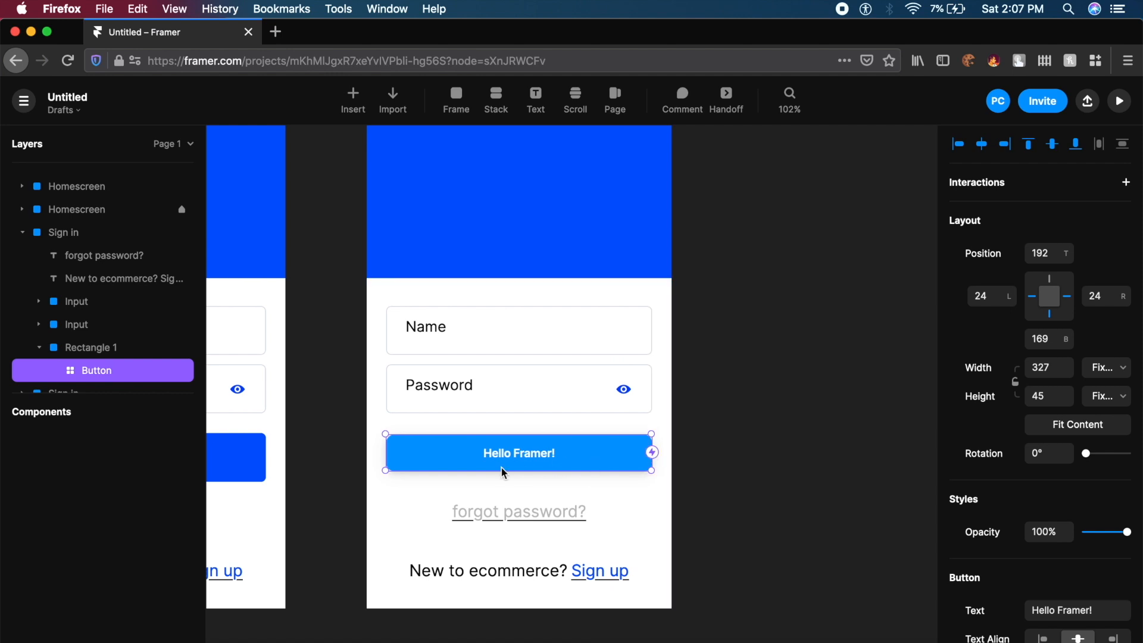
scroll(522, 442, "up", 5)
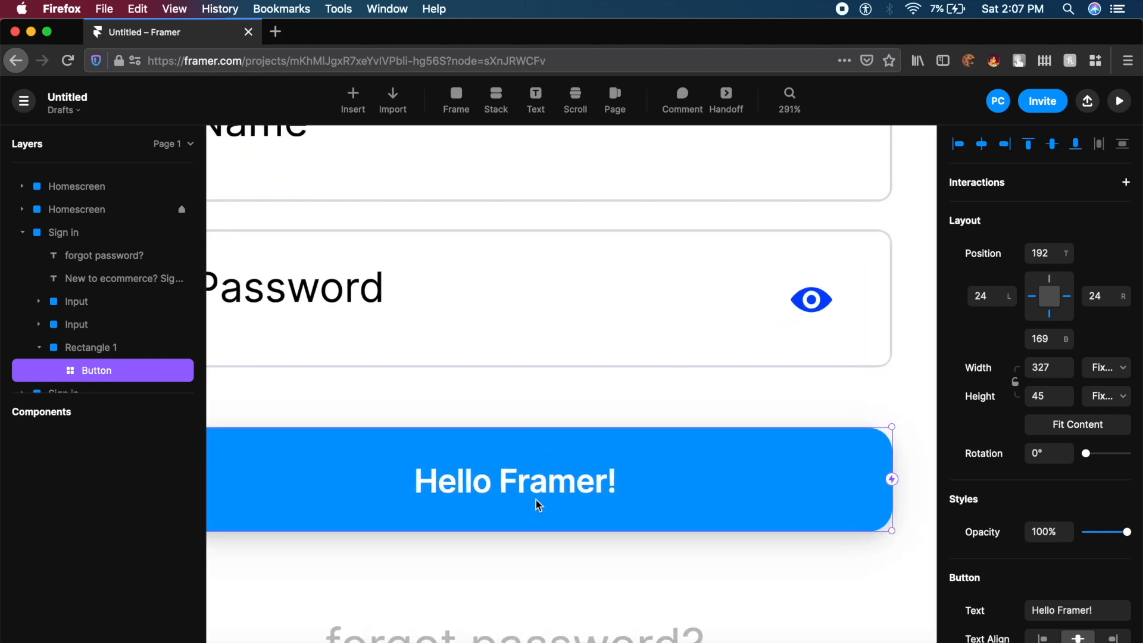
scroll(539, 504, "down", 5)
left_click_drag(566, 516, 592, 517)
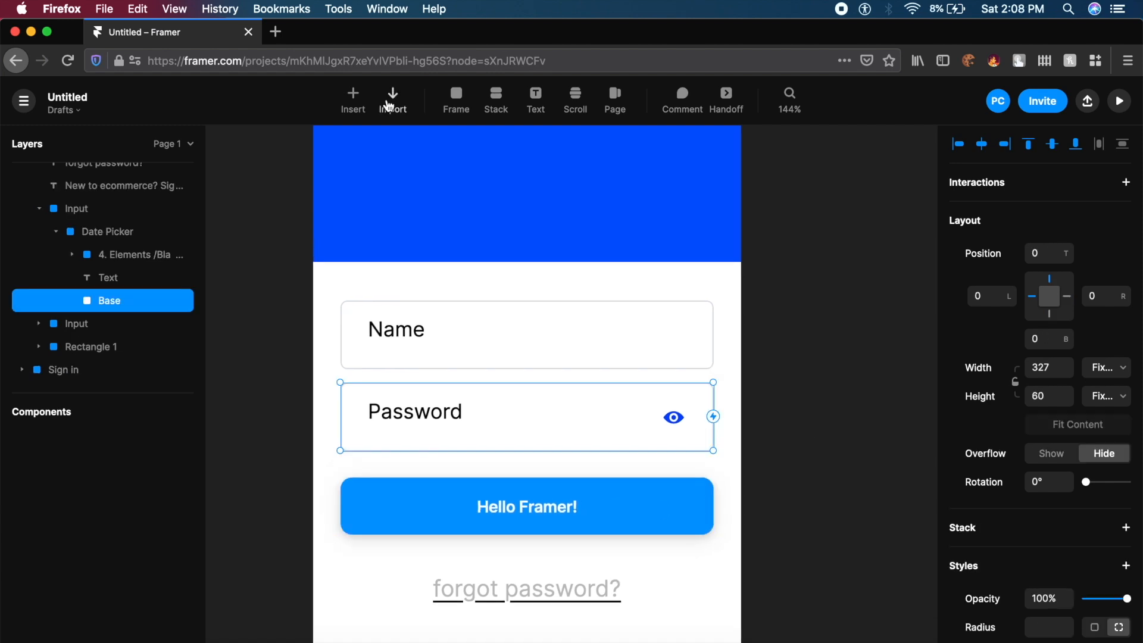
- Insert the default Input component into the copied Sign in frame
left_click(363, 103)
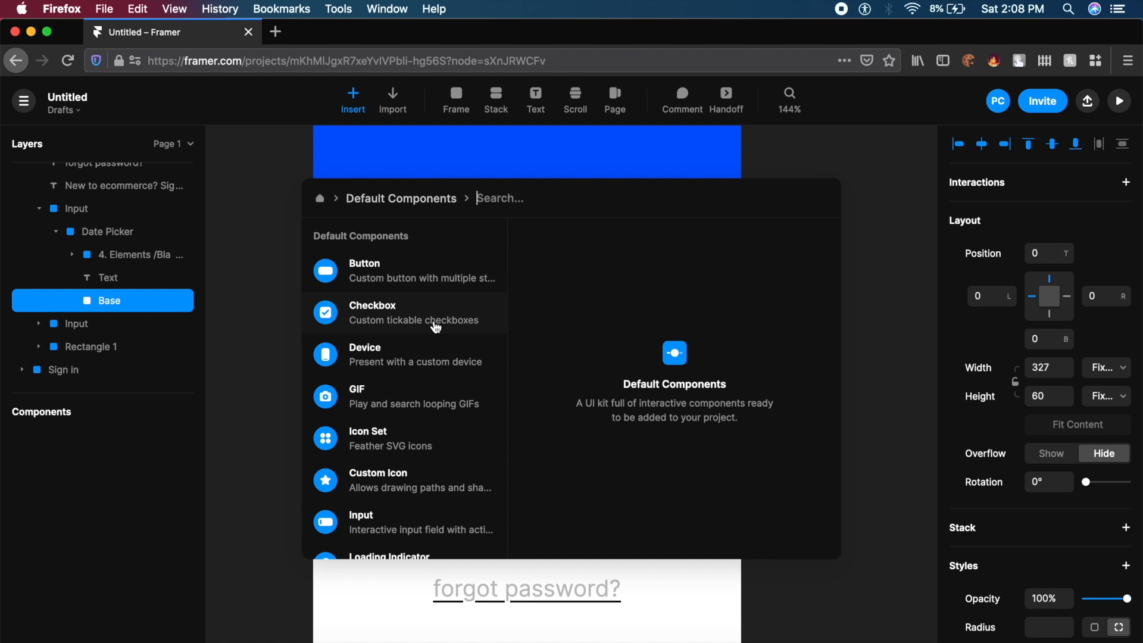
scroll(417, 421, "down", 3)
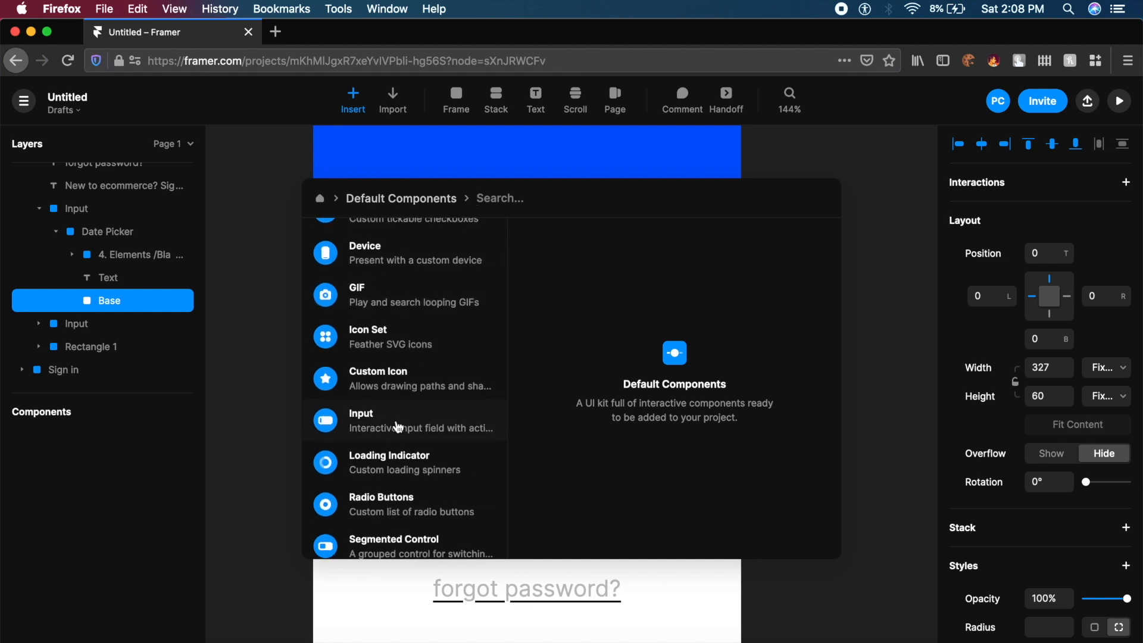
left_click(398, 427)
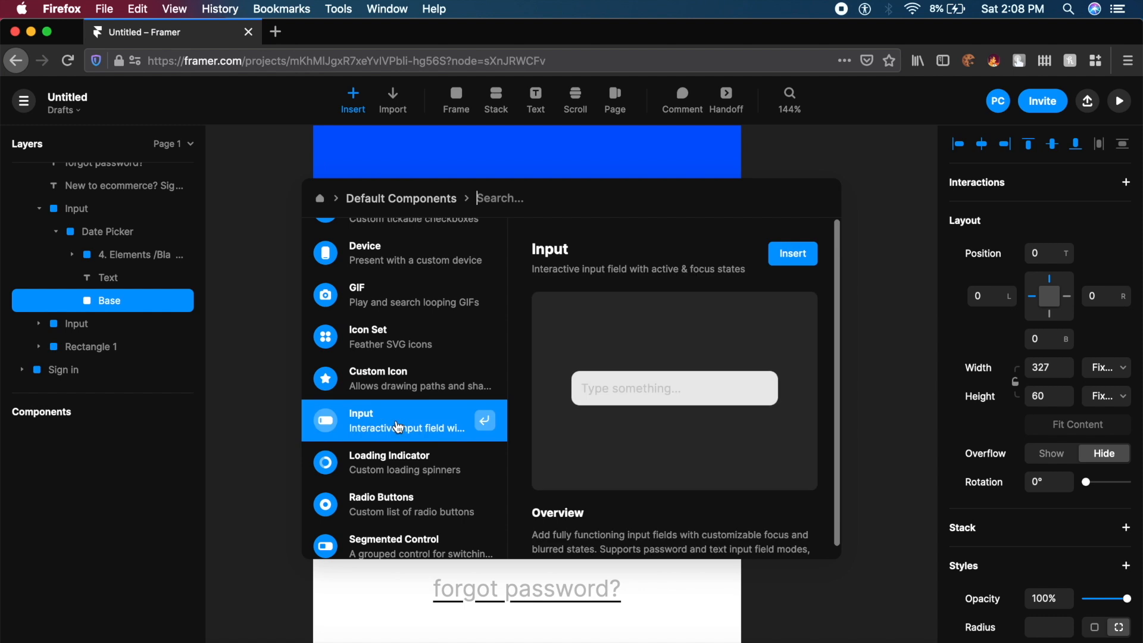
left_click(785, 253)
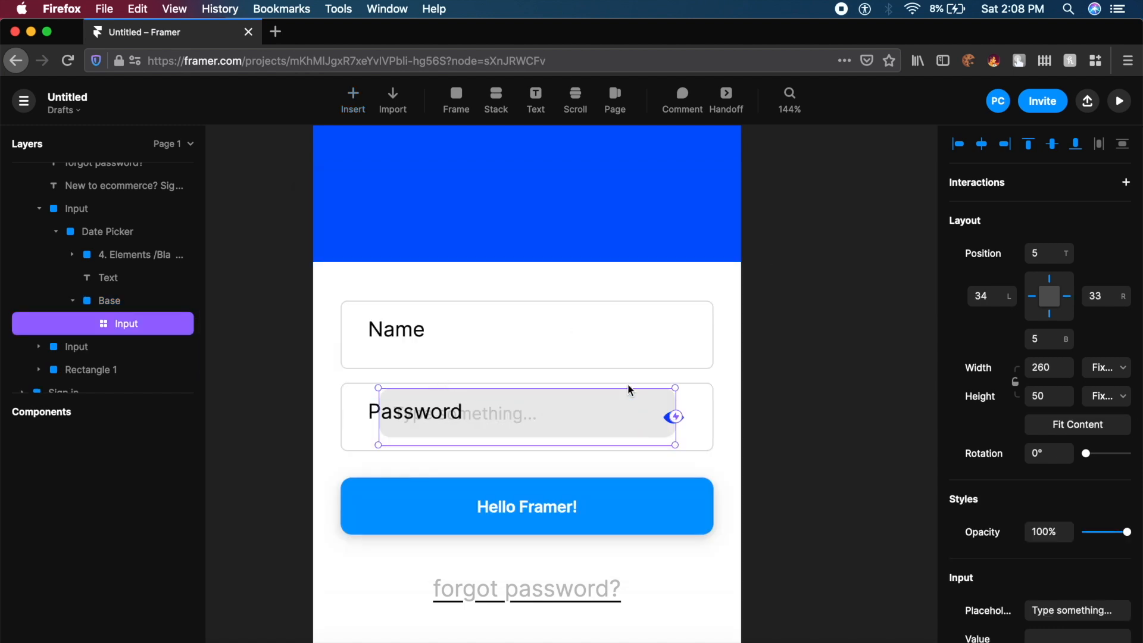
- Delete the old Password field box, label and leftover field, leaving the 'Type something...' inputs
left_click(720, 405)
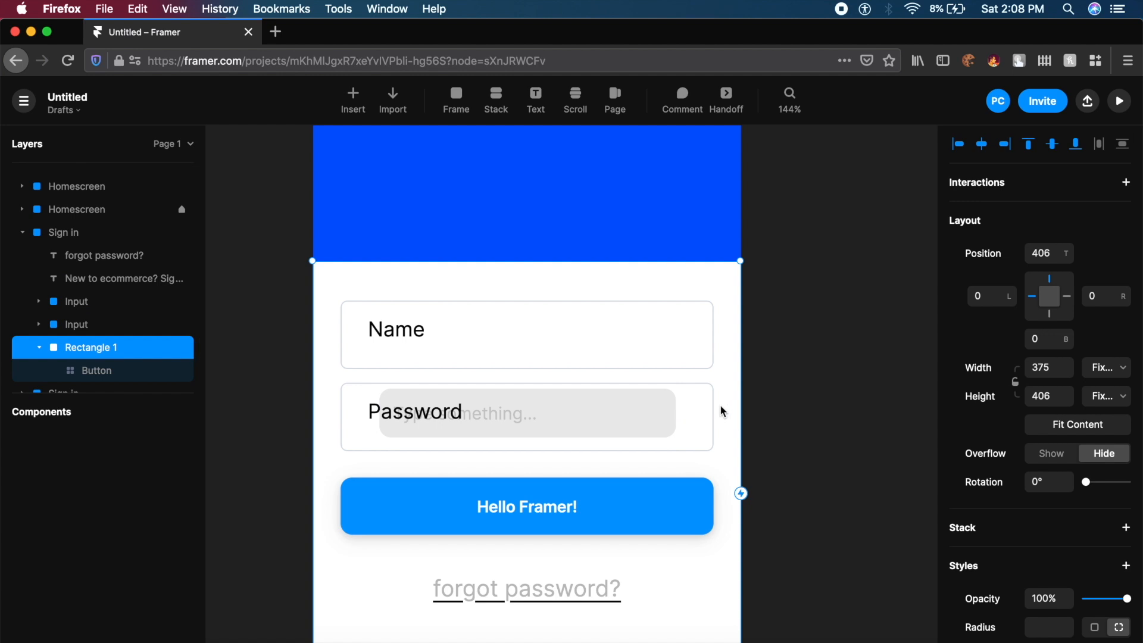
left_click(712, 406)
key("BackSpace")
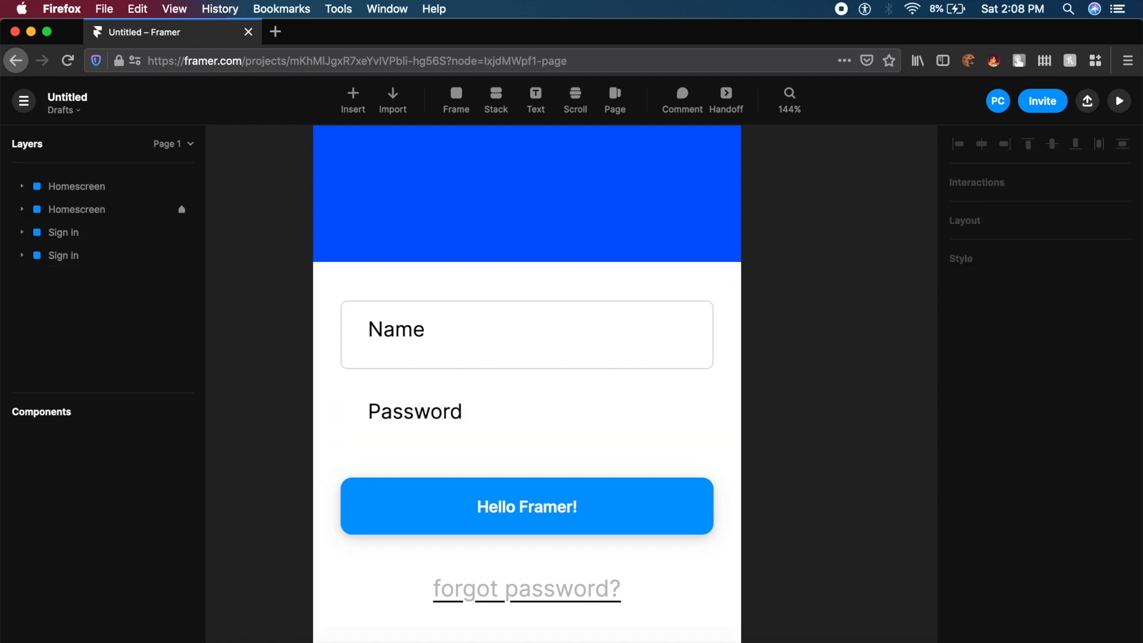
left_click(518, 409)
key("BackSpace")
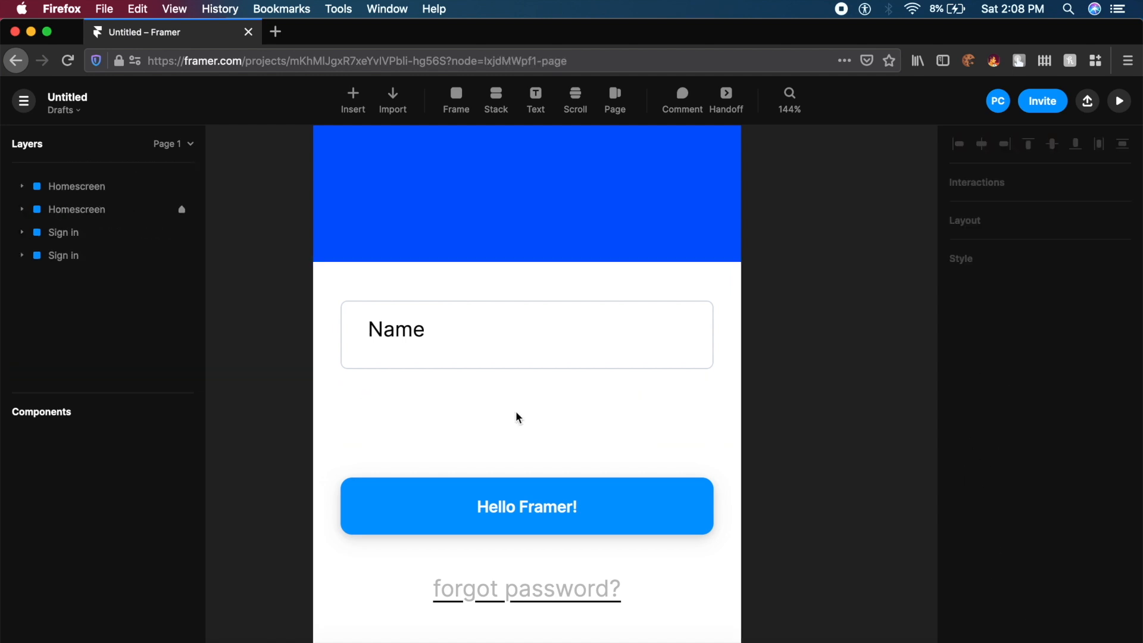
left_click(396, 422)
key("BackSpace")
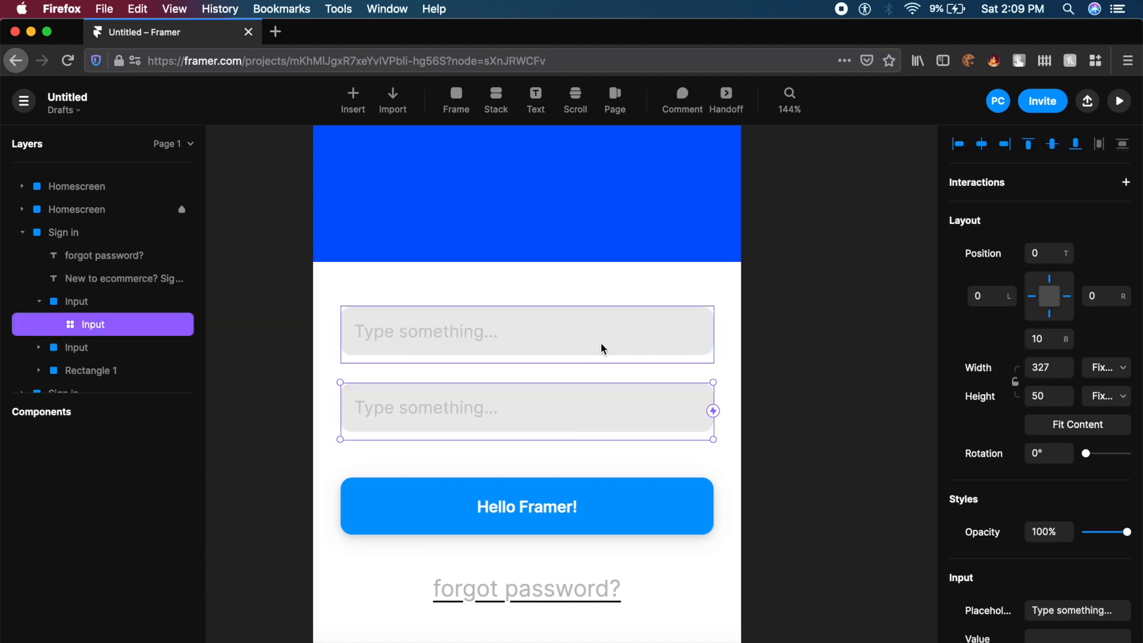
left_click(733, 307)
left_click(815, 291)
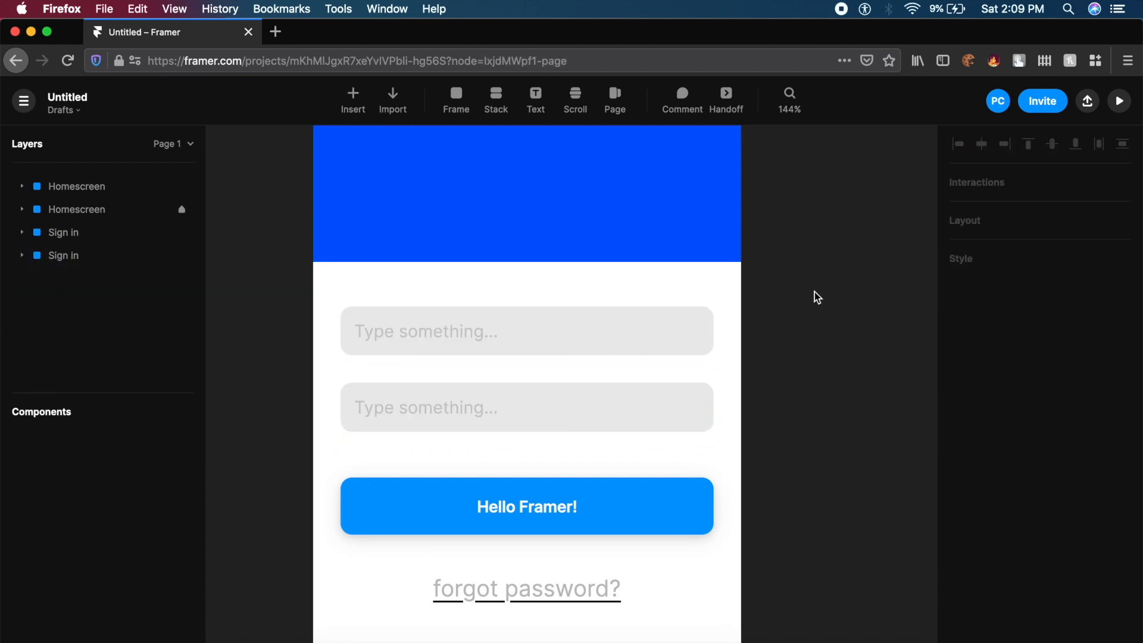
left_click(420, 327)
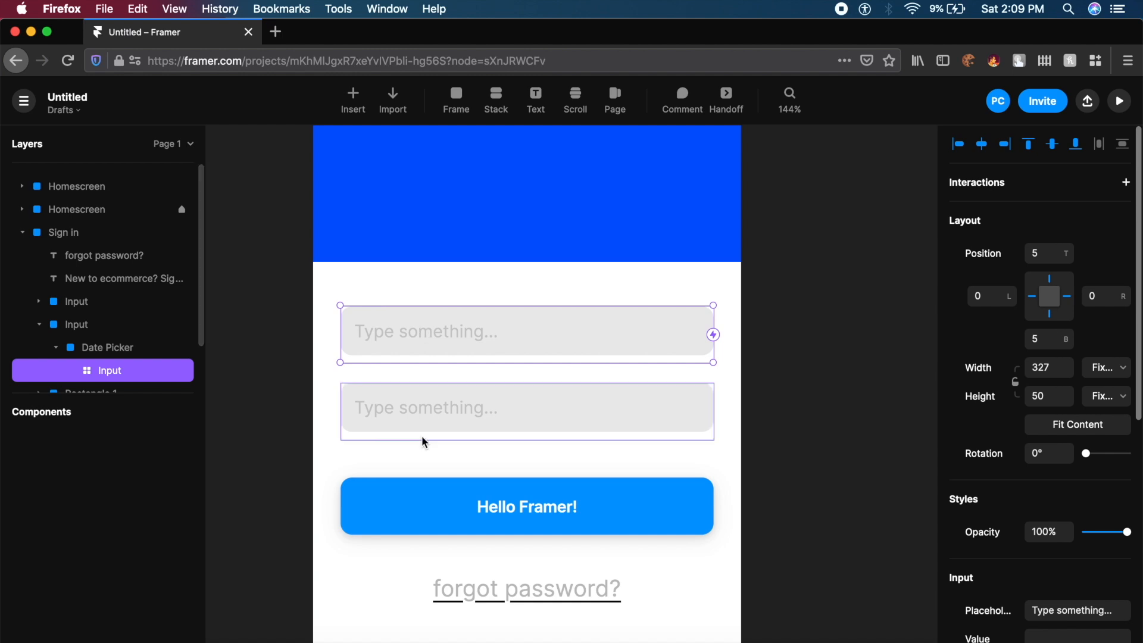
- Set the two Input placeholders to 'Type Password' and 'Enter Email'
left_click(455, 409)
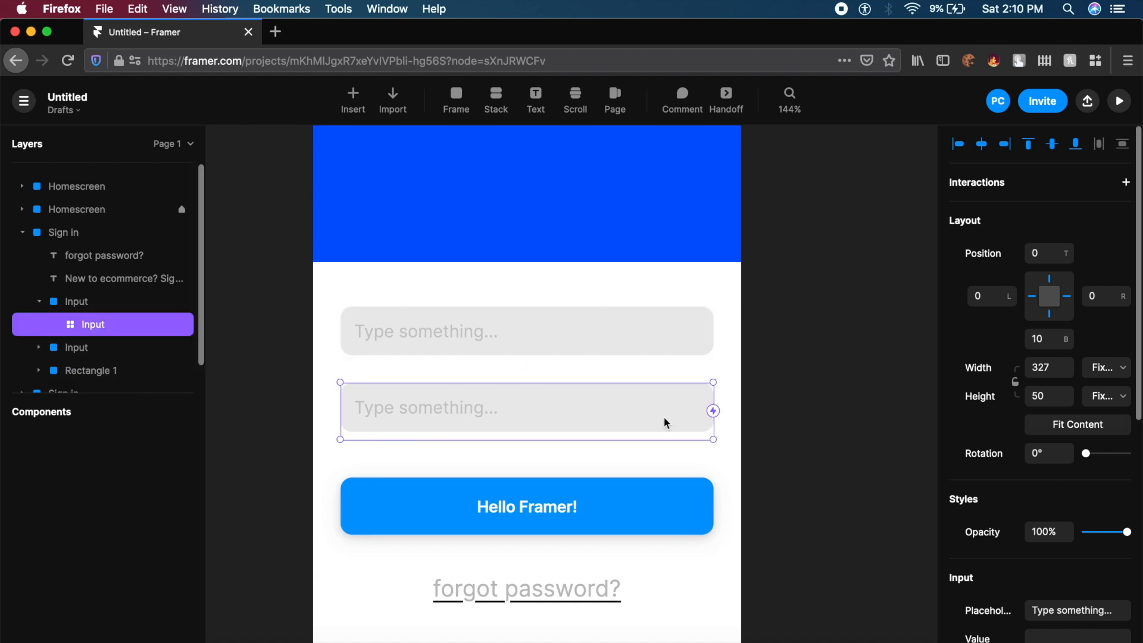
scroll(1036, 477, "down", 3)
left_click(1079, 434)
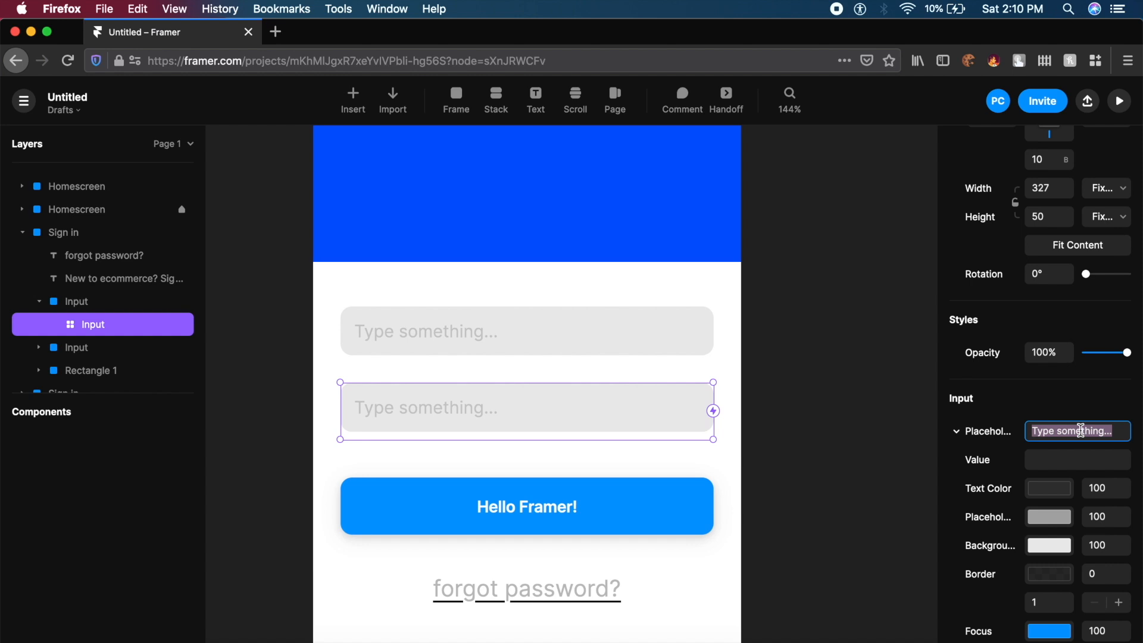
type("Type Password")
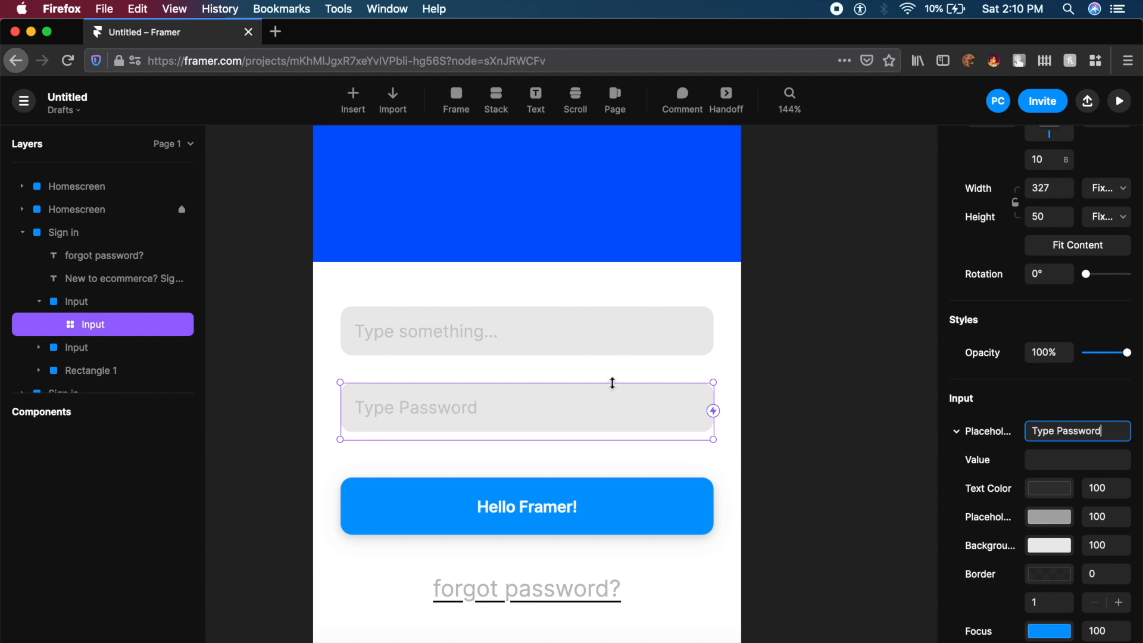
left_click(539, 345)
left_click(1074, 431)
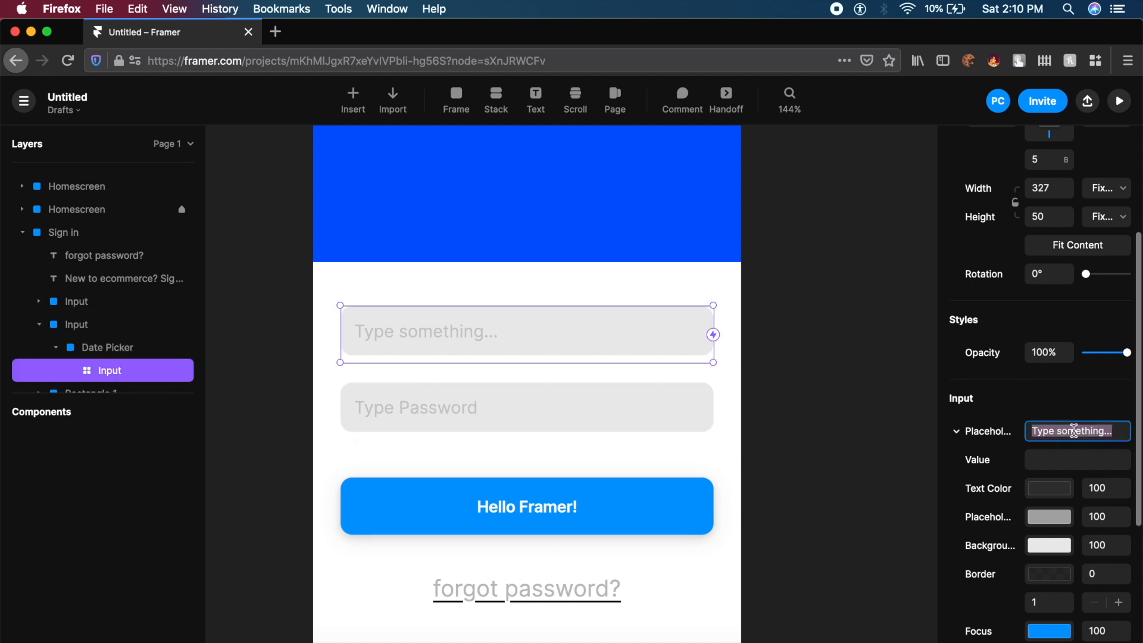
type("Enter Email")
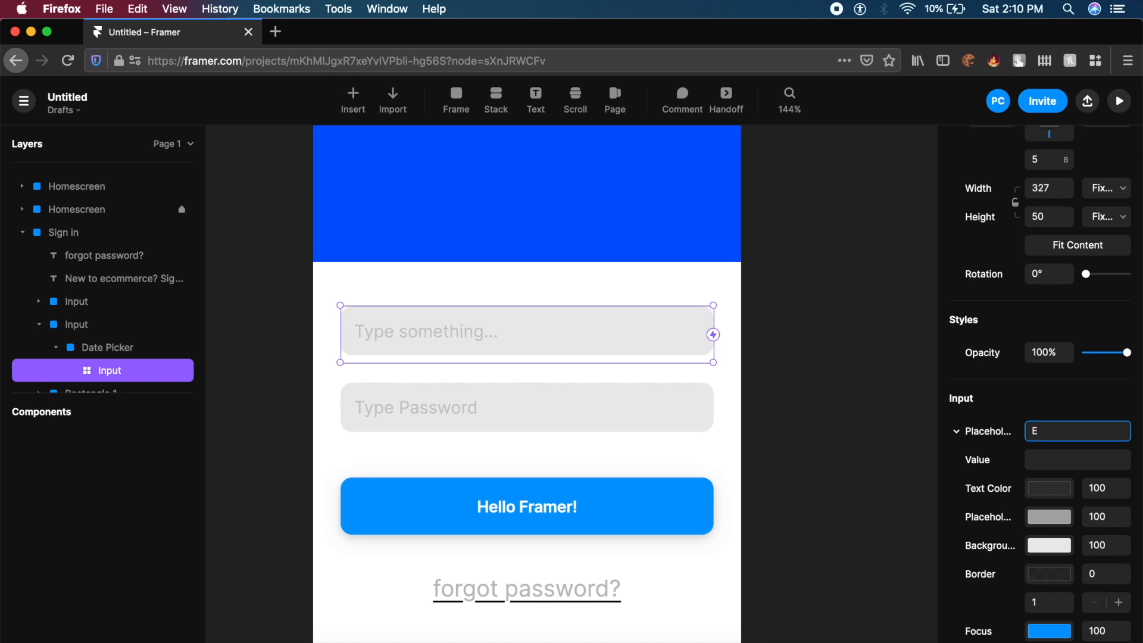
- Set Password to Yes on the Type Password input so typing is masked
scroll(997, 524, "down", 5)
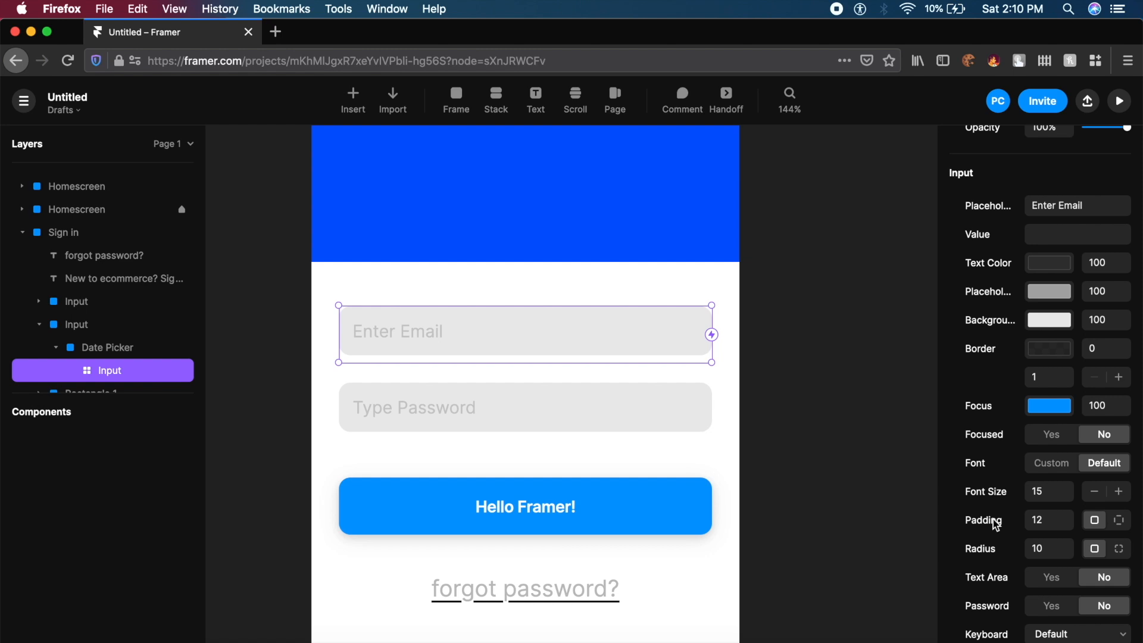
left_click(492, 401)
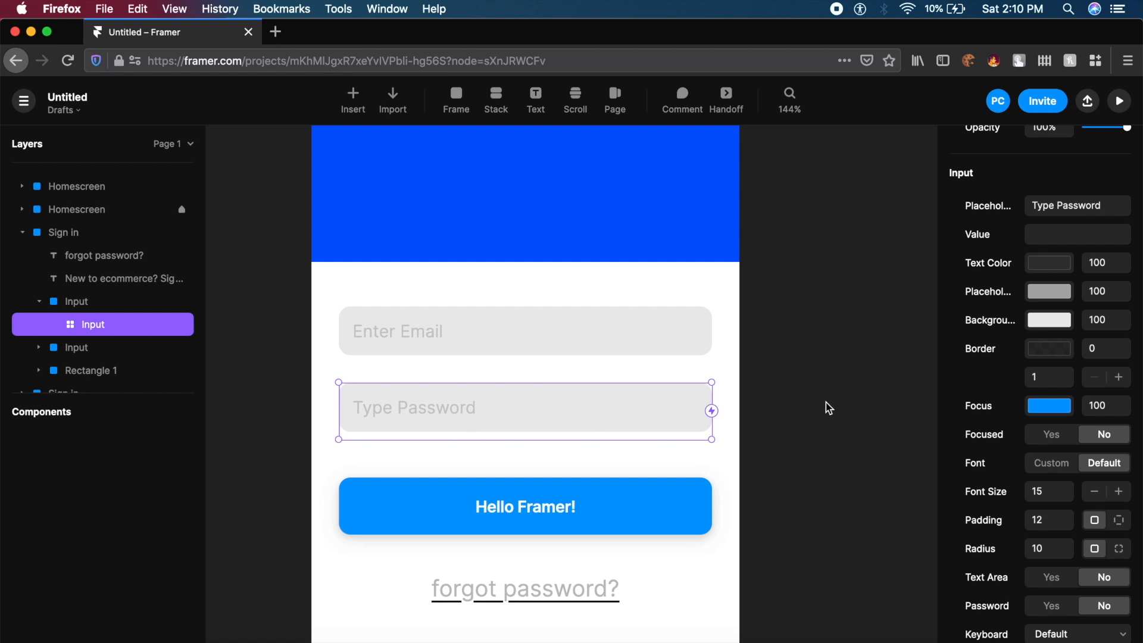
scroll(998, 299, "up", 5)
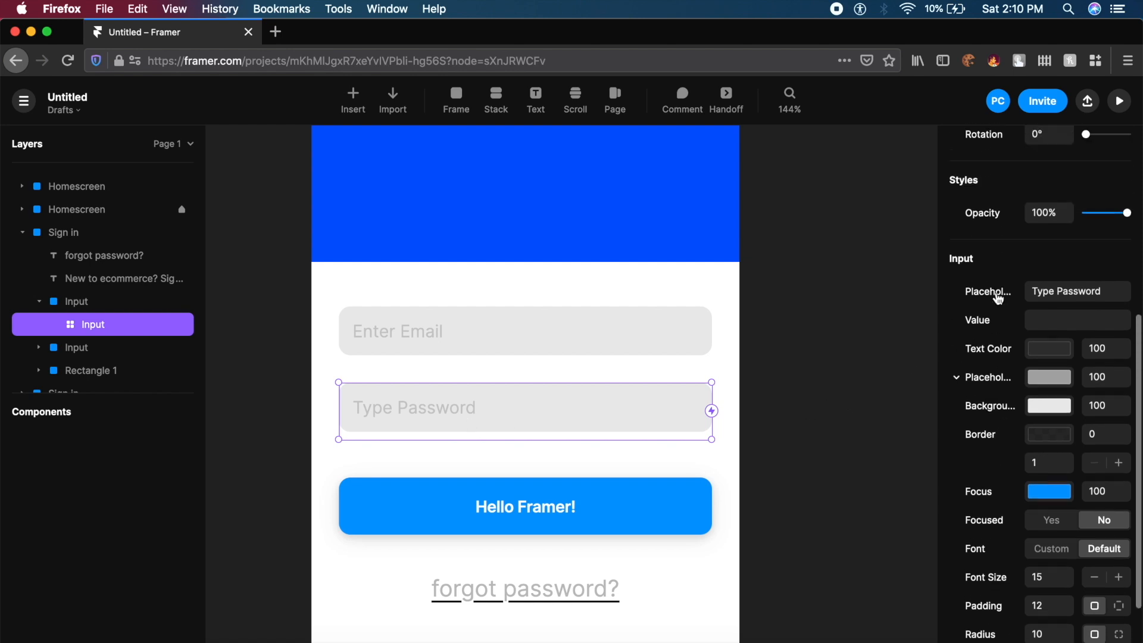
scroll(1000, 298, "down", 3)
scroll(996, 297, "down", 3)
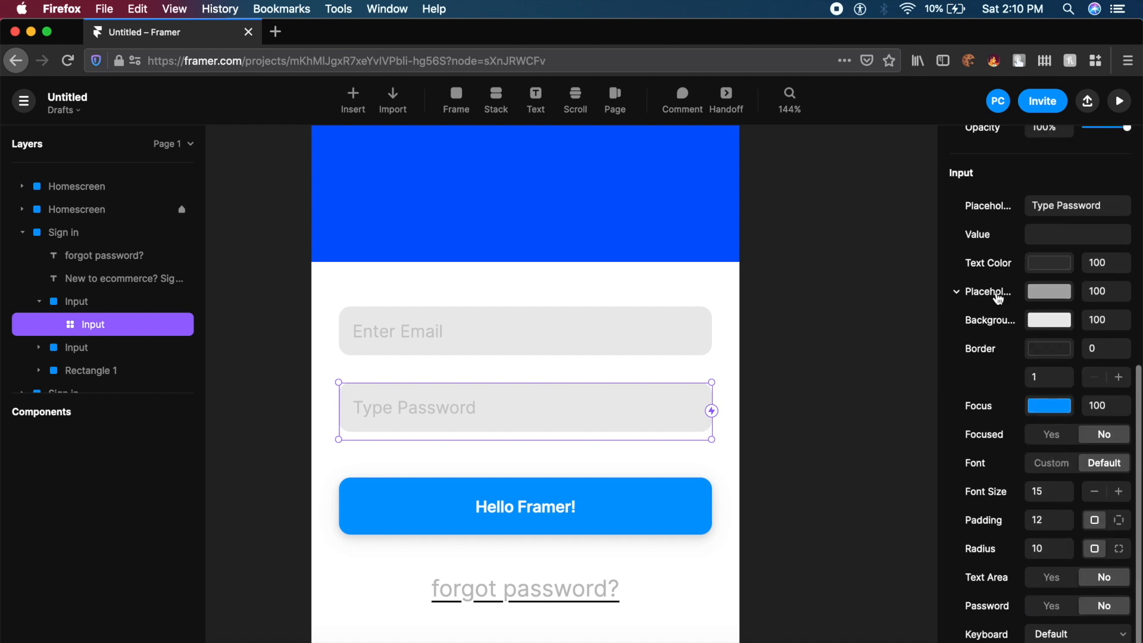
left_click(1053, 608)
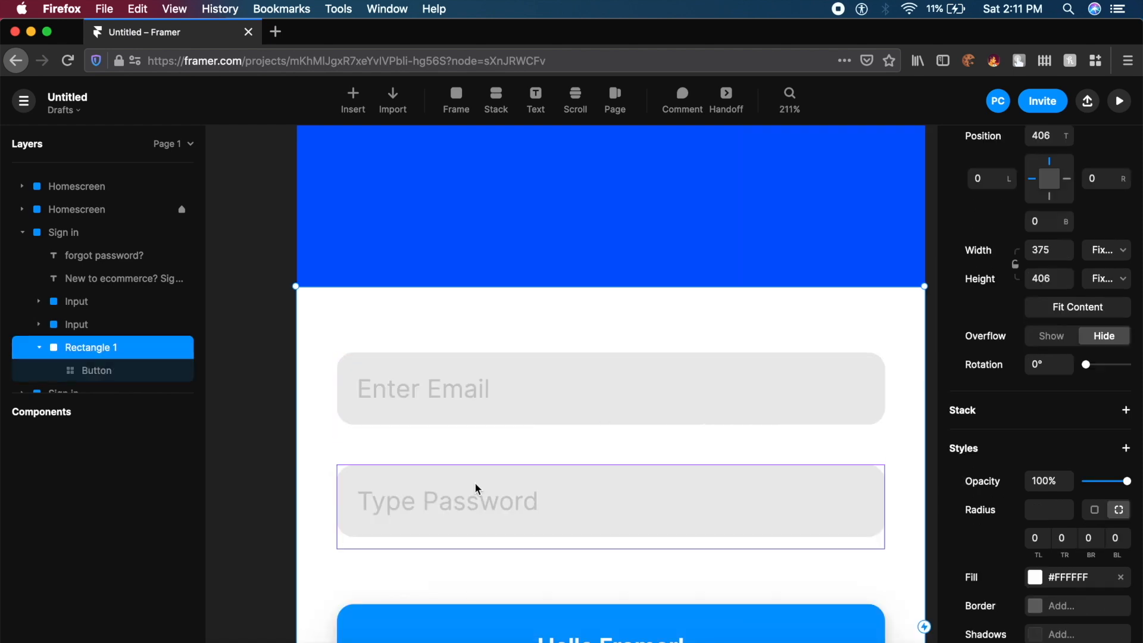
- Set the Enter Email input's Keyboard type to Email
scroll(473, 482, "down", 1)
double_click(529, 479)
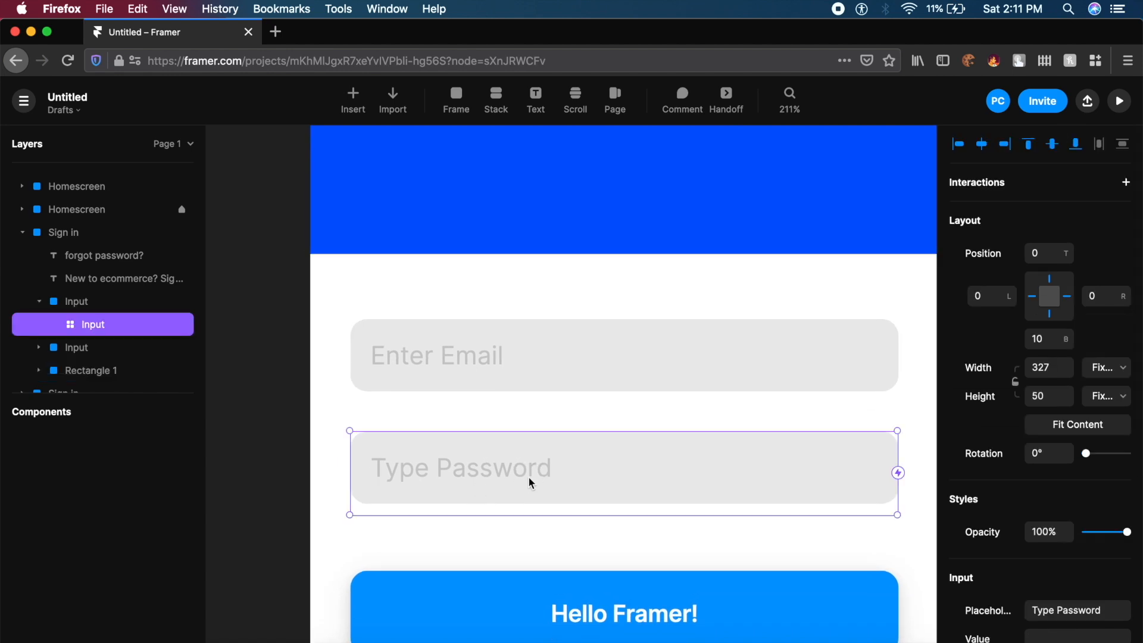
double_click(523, 373)
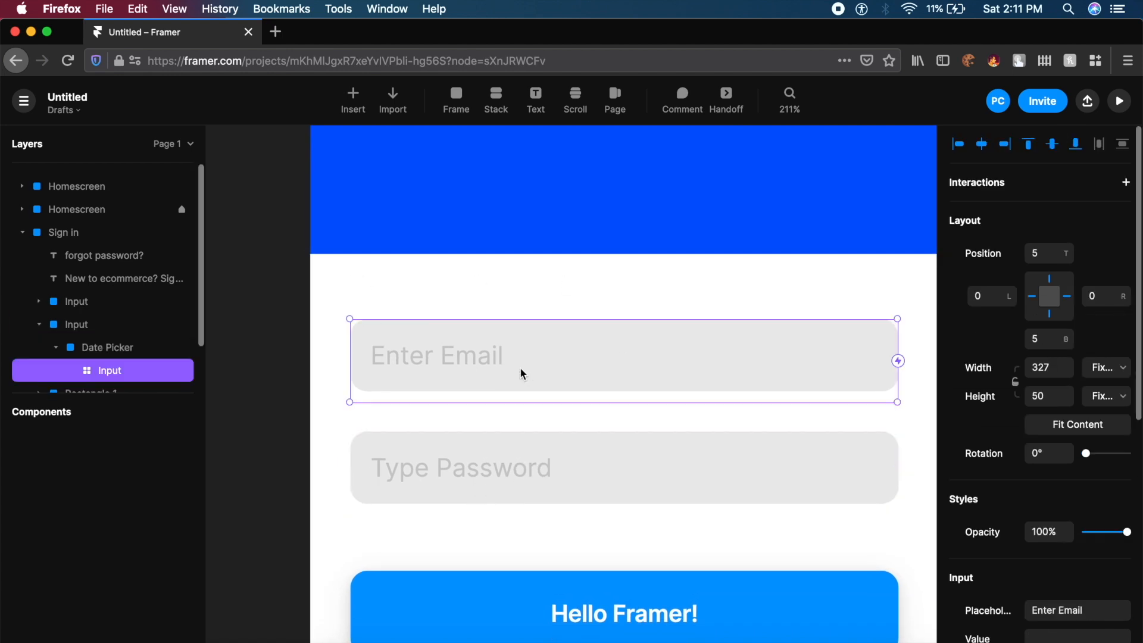
scroll(1046, 498, "down", 10)
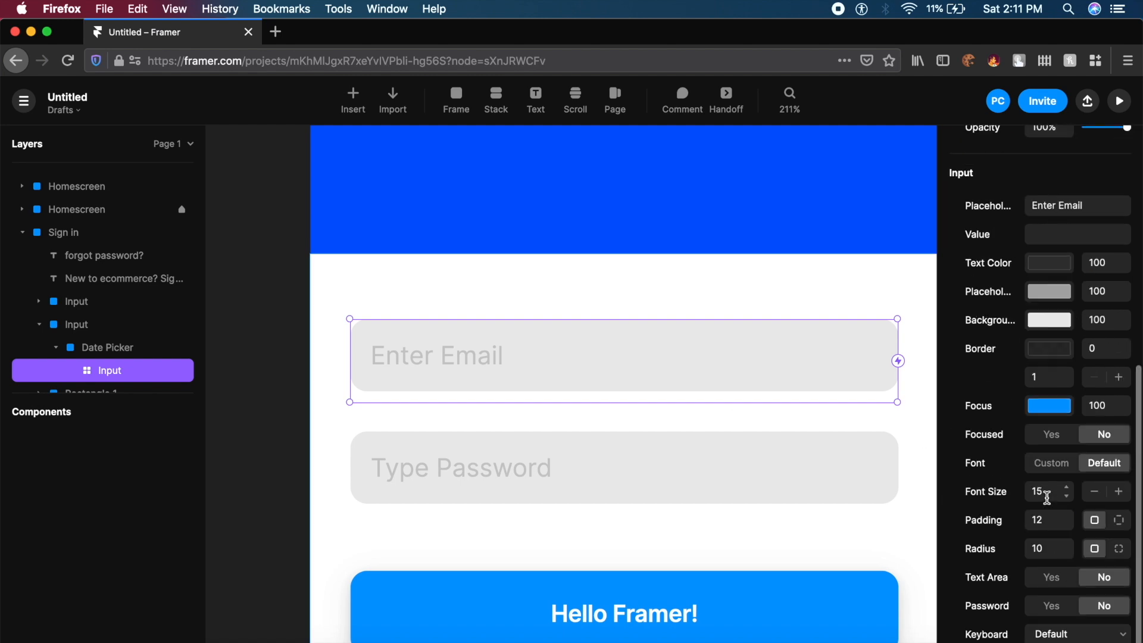
left_click(1052, 634)
left_click(1056, 639)
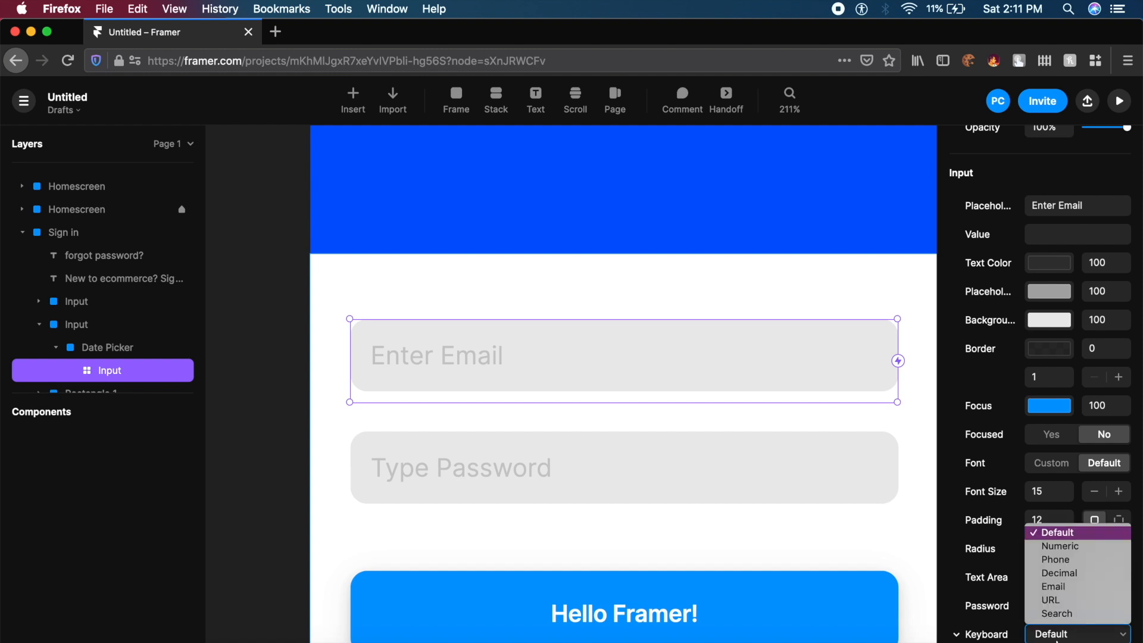
left_click(1057, 588)
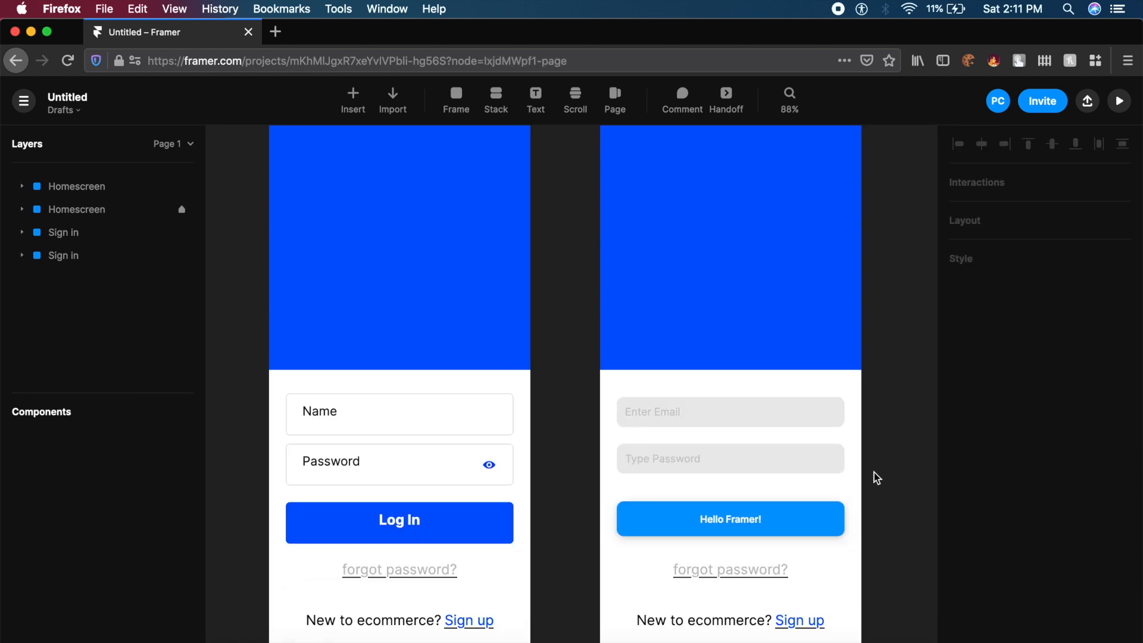
left_click(753, 475)
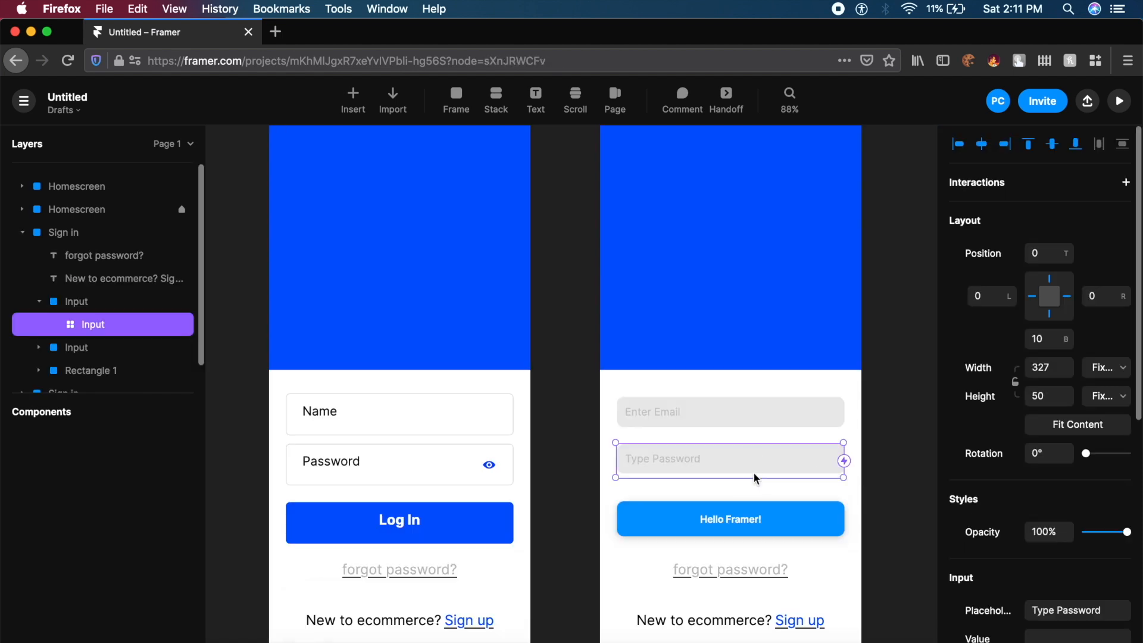
left_click(801, 368)
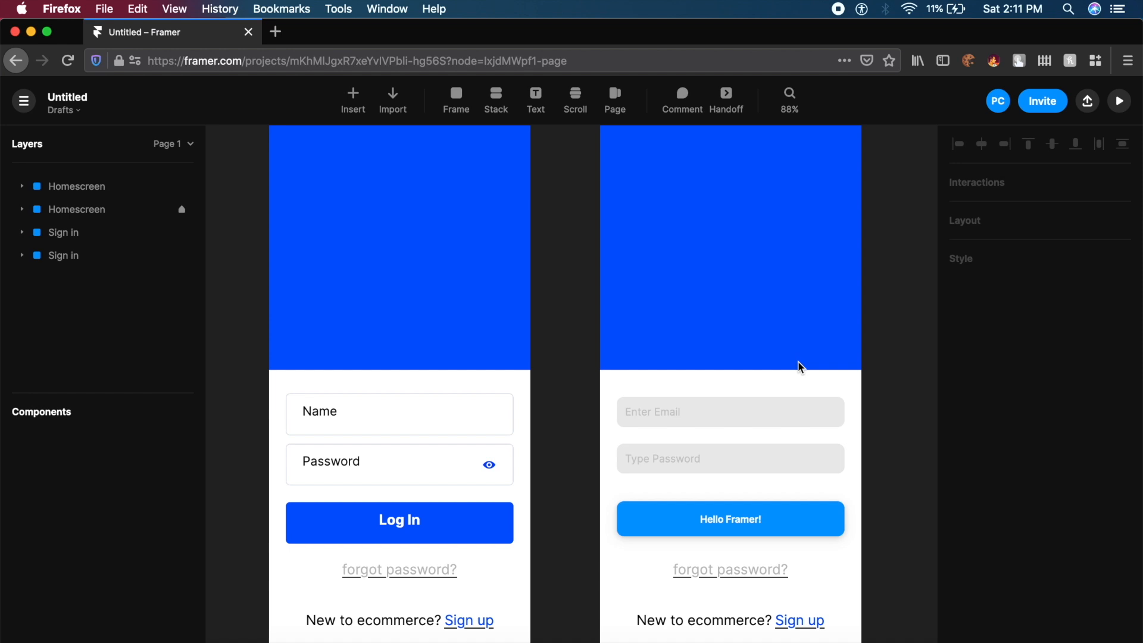
scroll(801, 368, "up", 4)
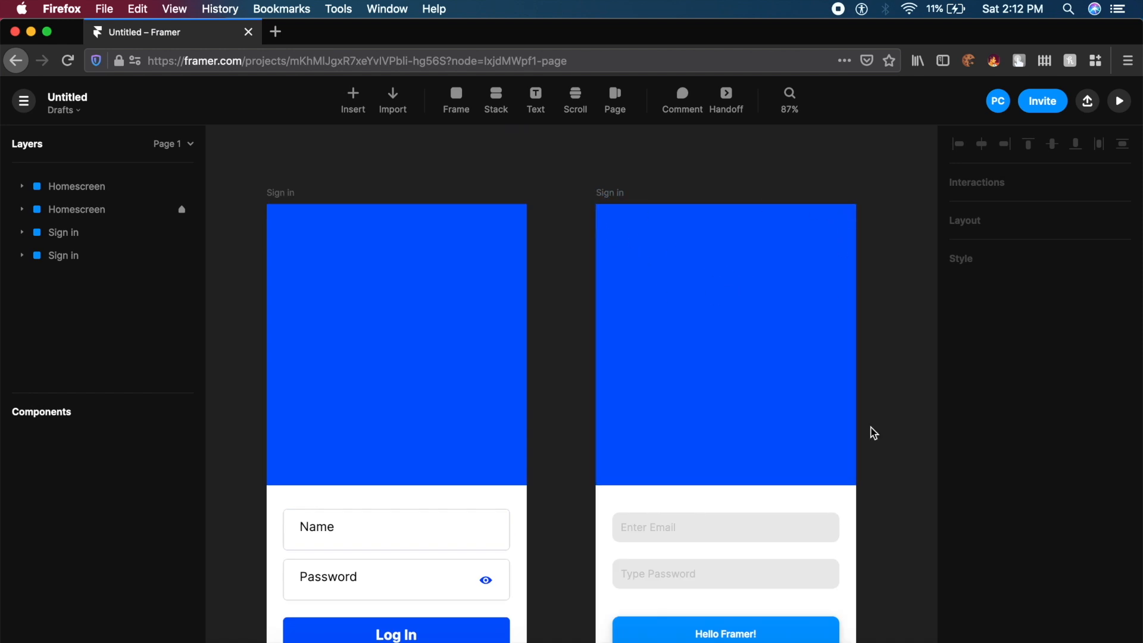
left_click(607, 192)
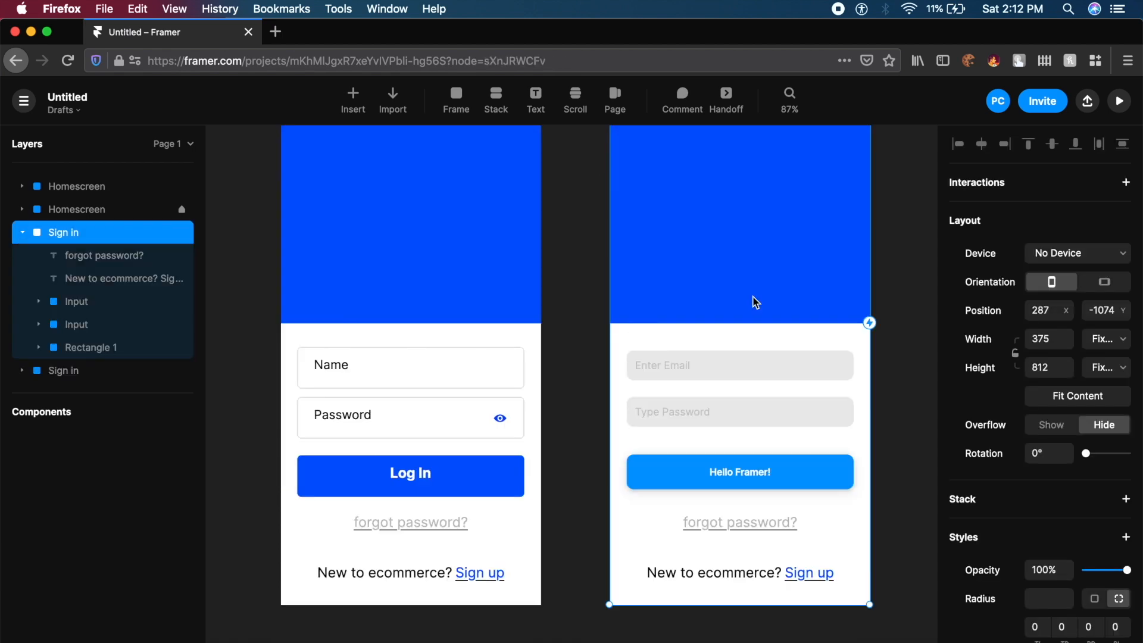
scroll(755, 302, "up", 6)
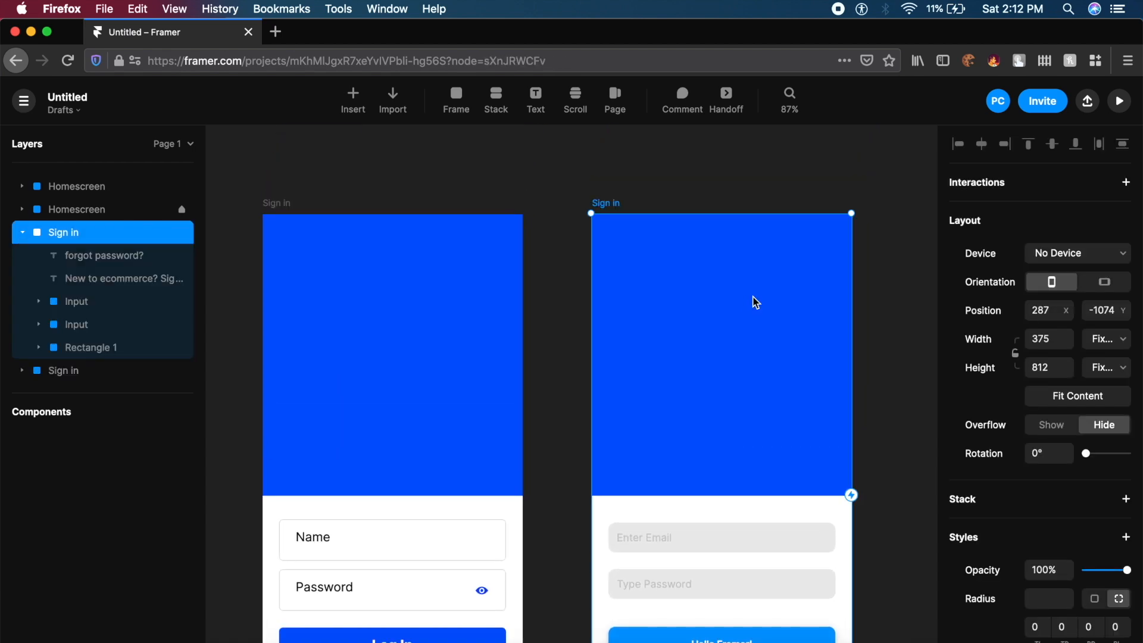
- Find the Video component under Insert > Default Components and show its preview
left_click(354, 103)
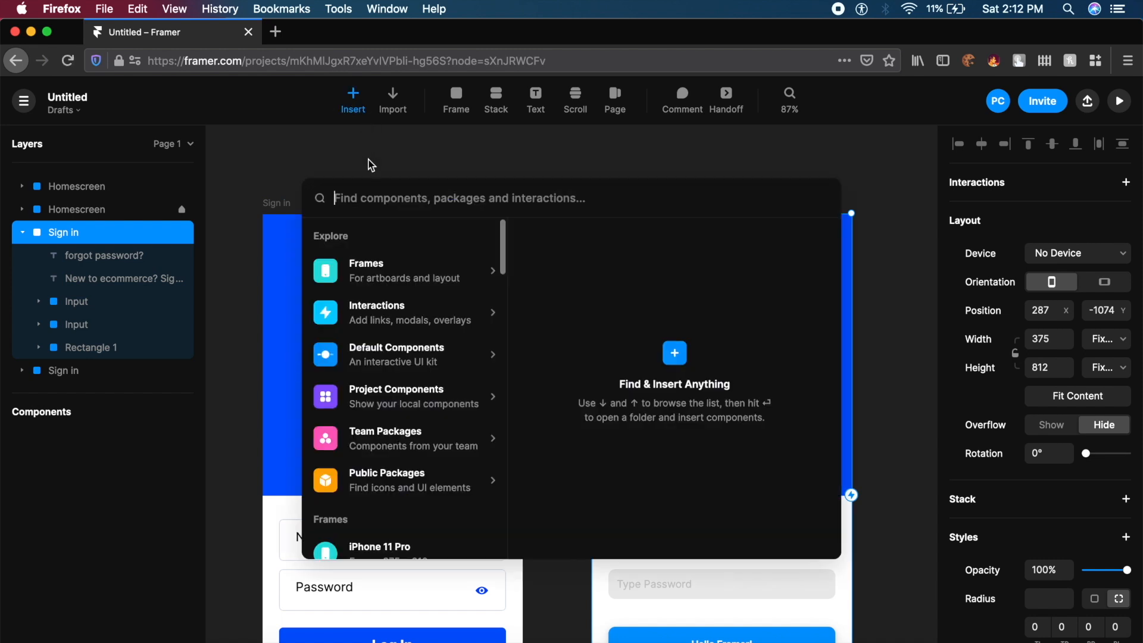
left_click(421, 366)
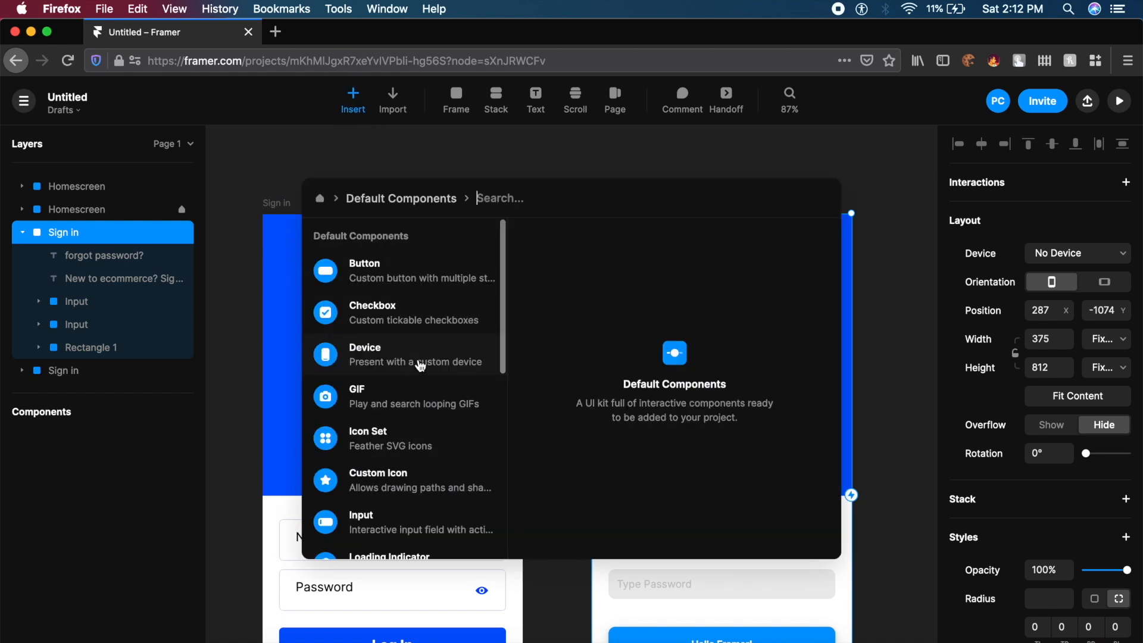
scroll(421, 366, "down", 3)
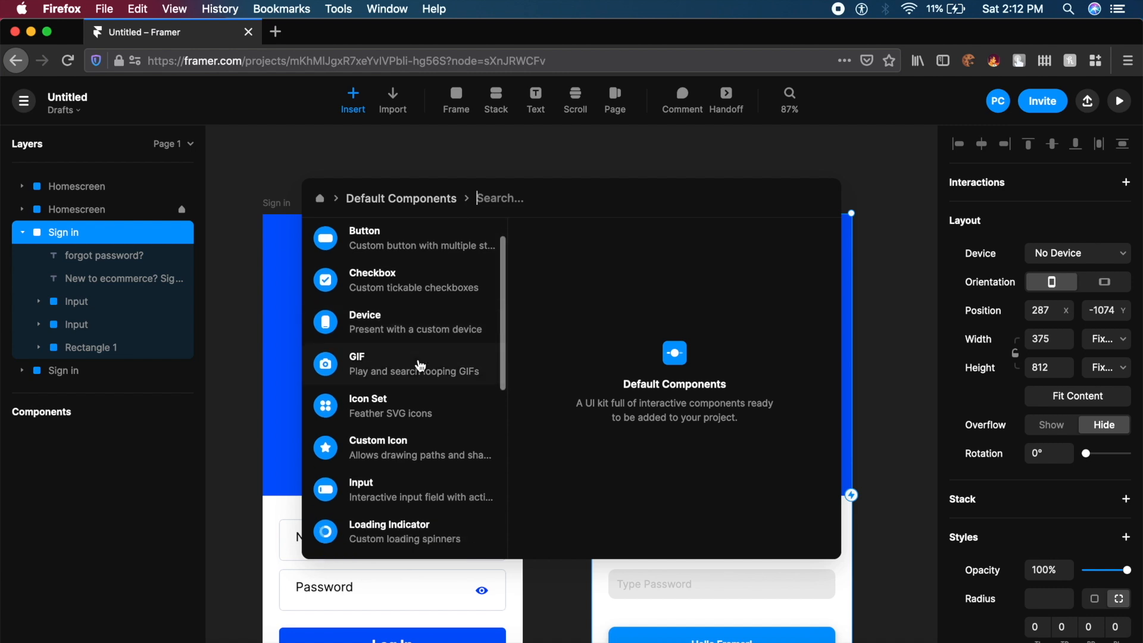
scroll(421, 365, "down", 2)
scroll(421, 365, "up", 3)
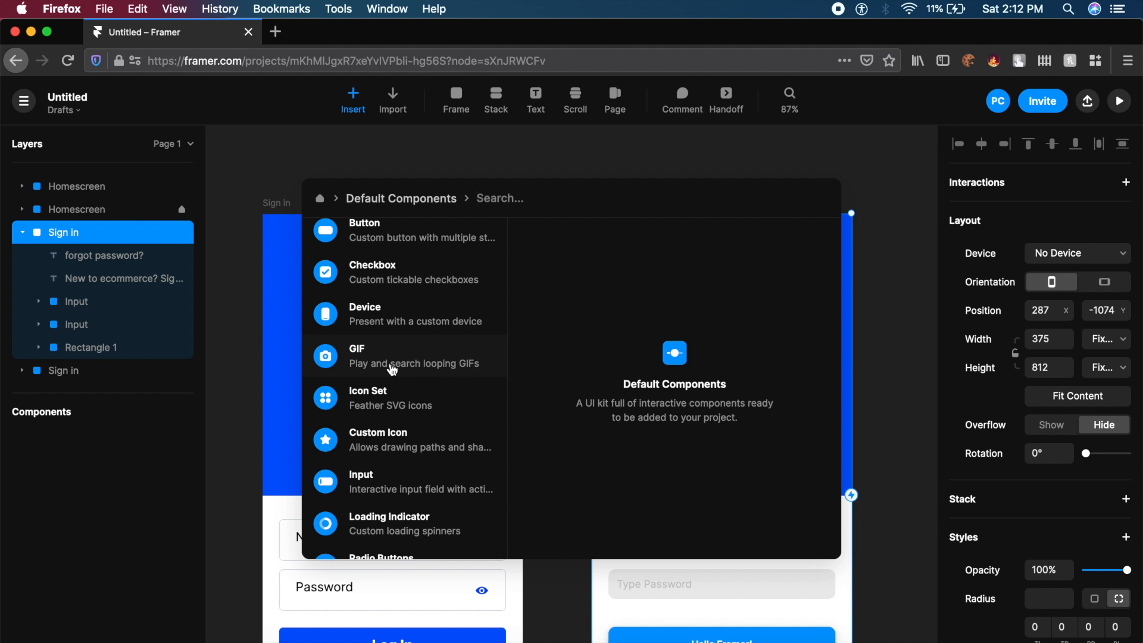
scroll(393, 370, "down", 2)
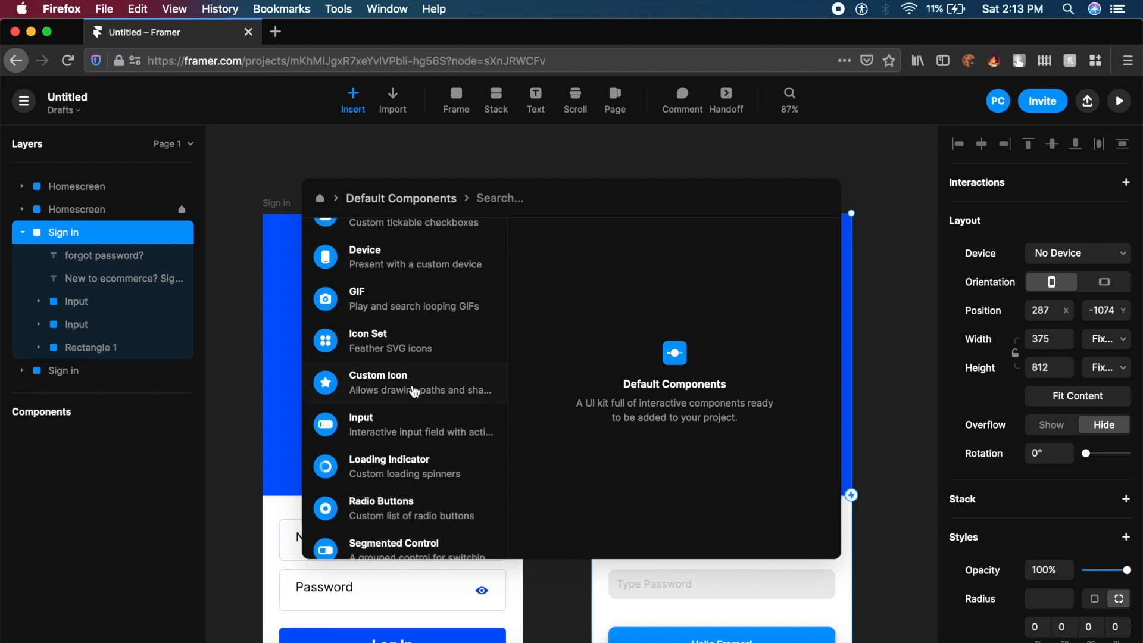
scroll(415, 392, "down", 8)
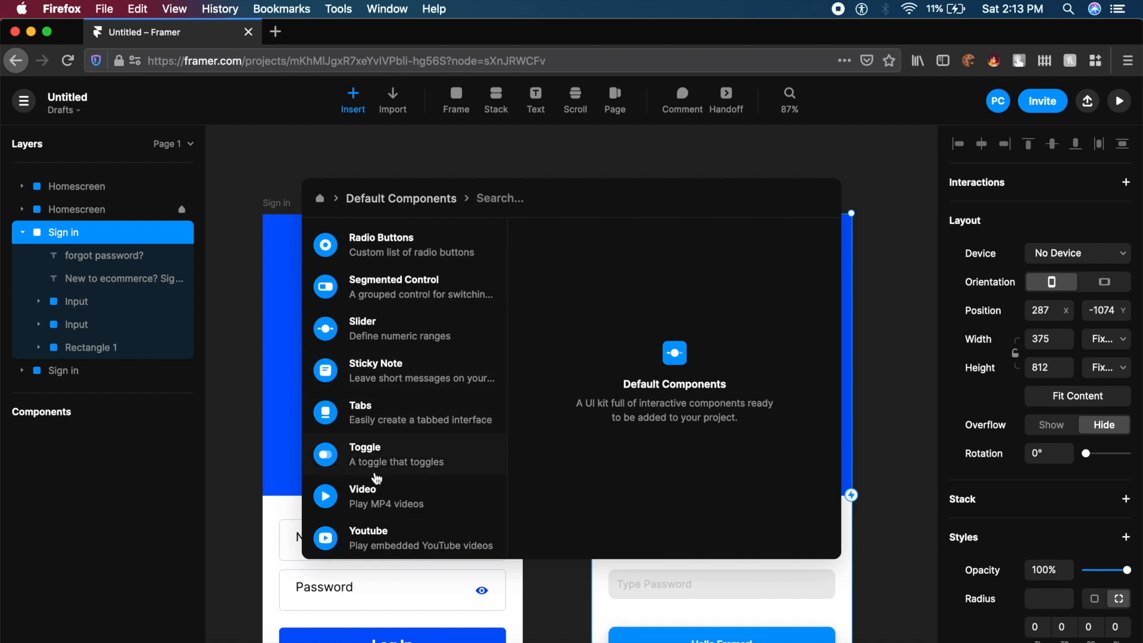
left_click(368, 495)
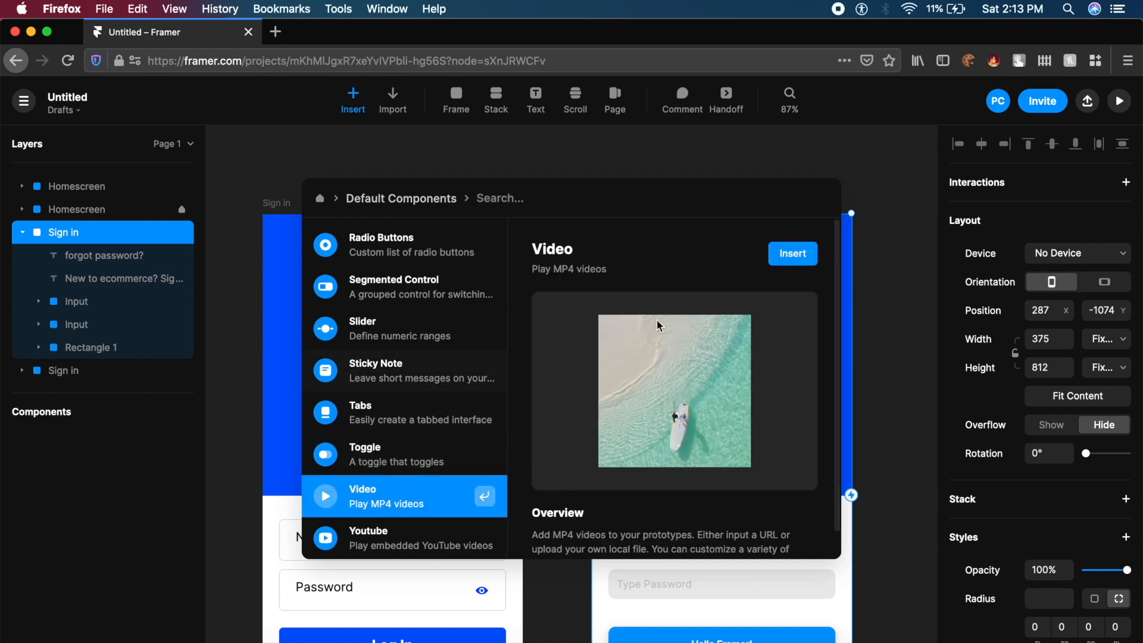
- Add the Video component to the Sign in frame's top-left corner and select it
left_click(792, 254)
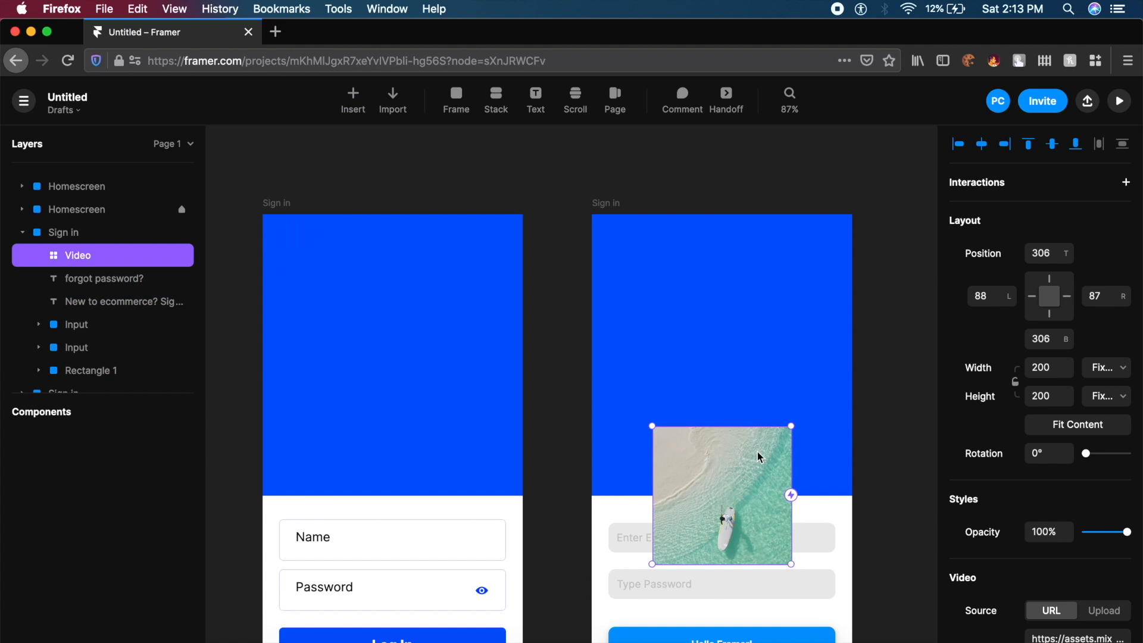
left_click_drag(744, 492, 677, 279)
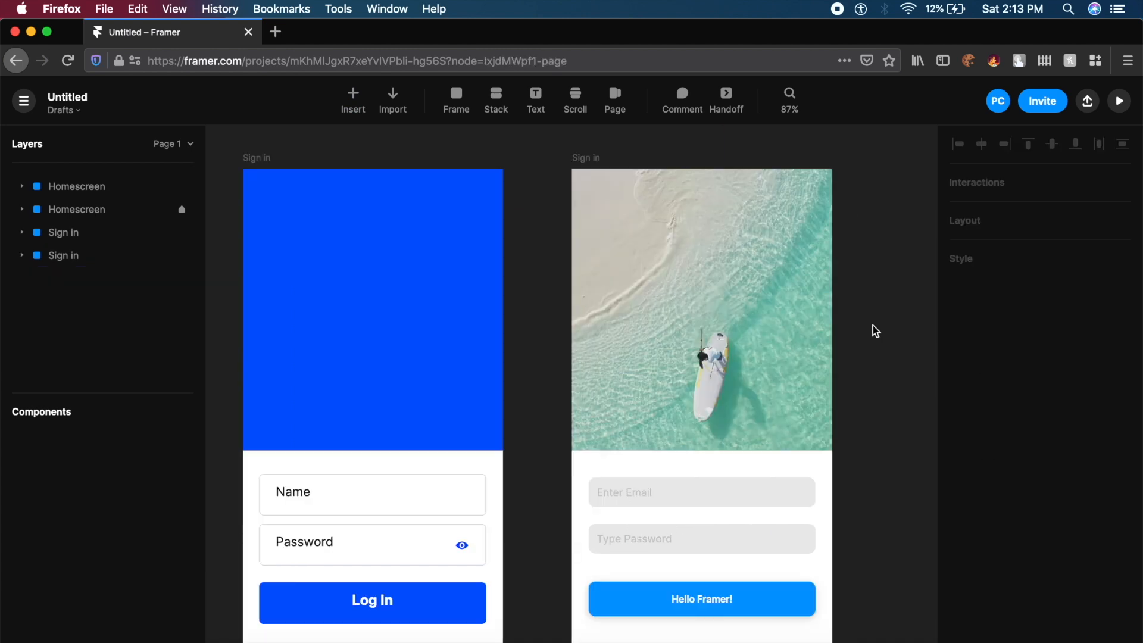
left_click(733, 331)
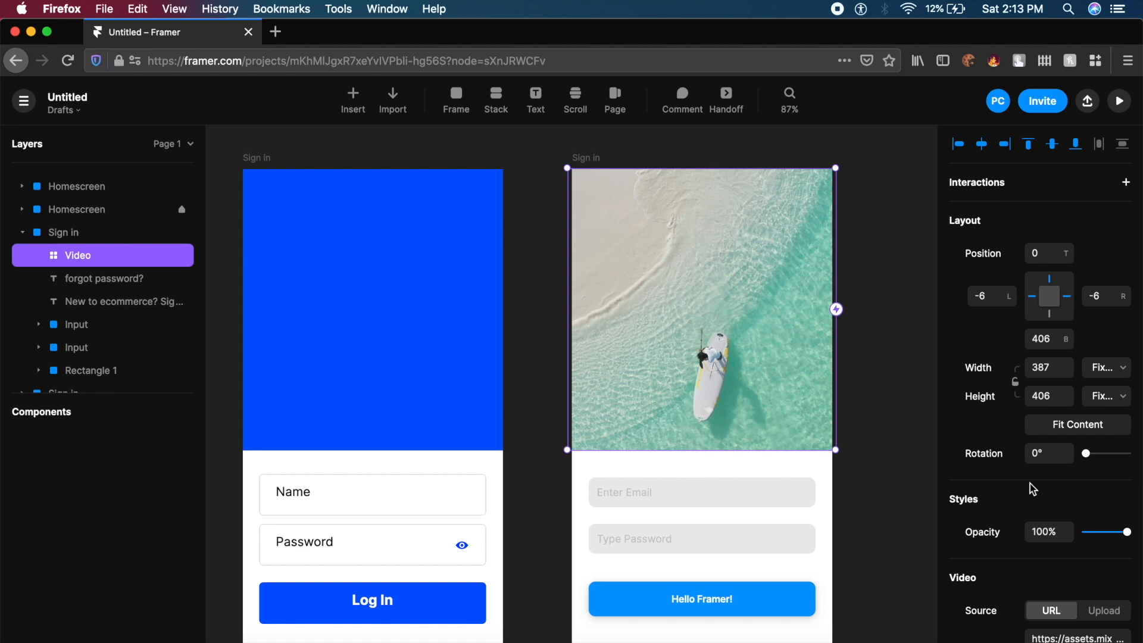
- Switch the Video Source to Upload, then back to URL
scroll(1033, 489, "down", 5)
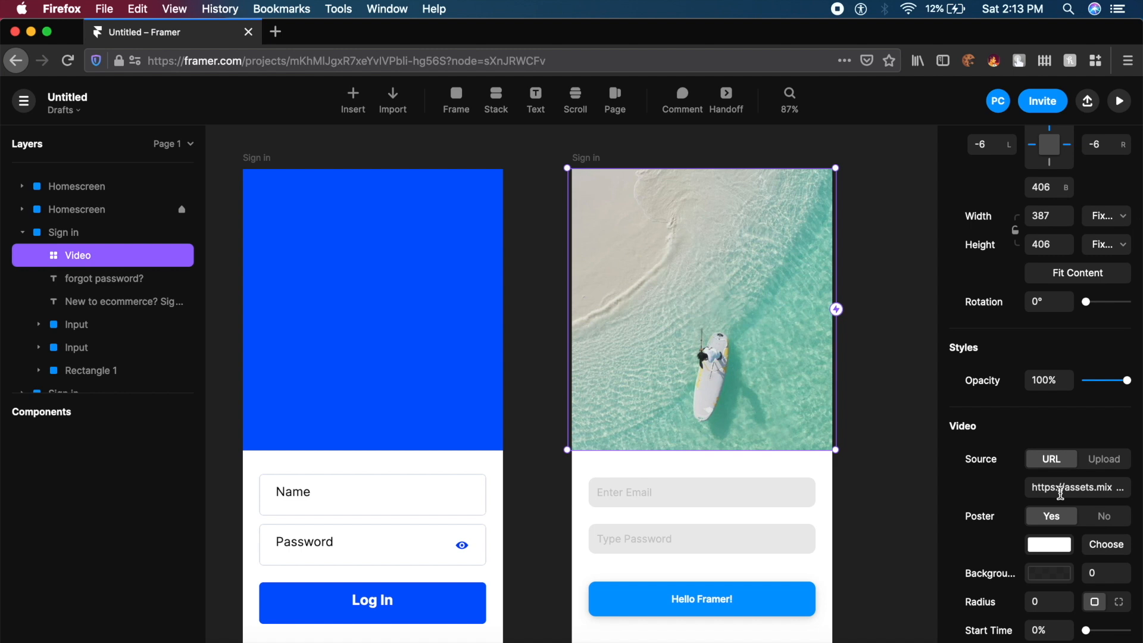
left_click(1106, 459)
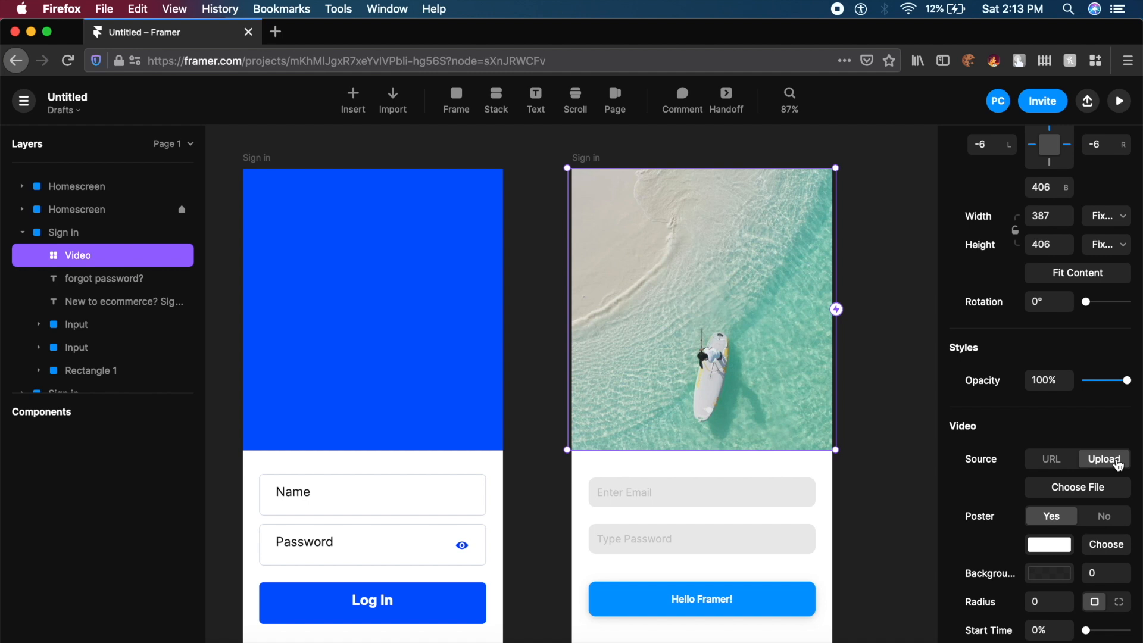
left_click(1058, 463)
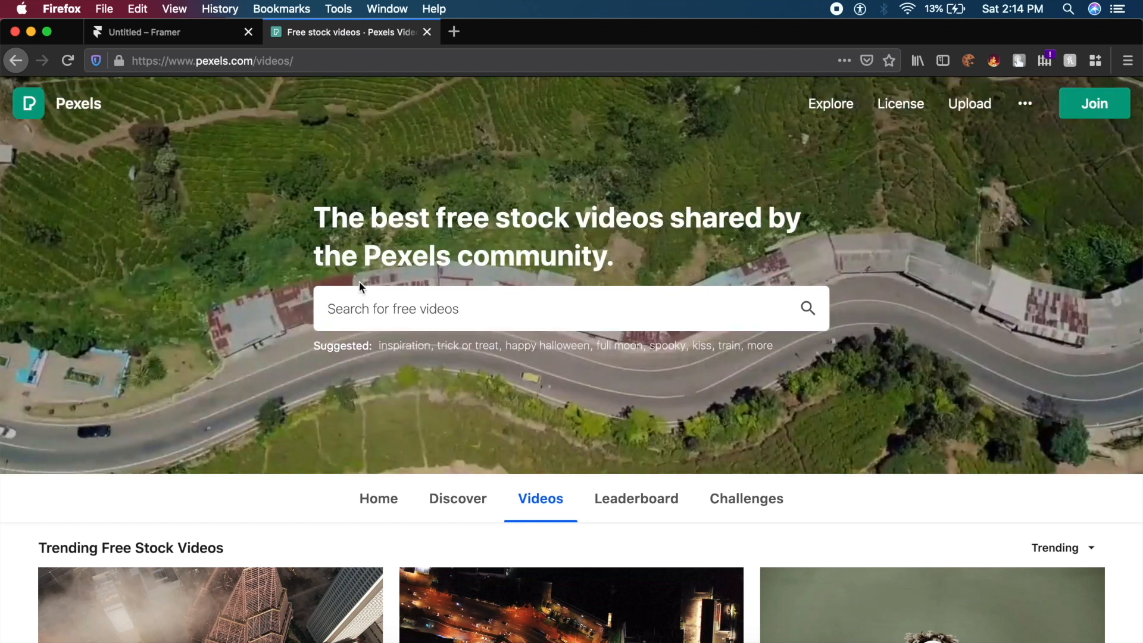
- Search Pexels videos for 'clothing' and browse the results
left_click(356, 304)
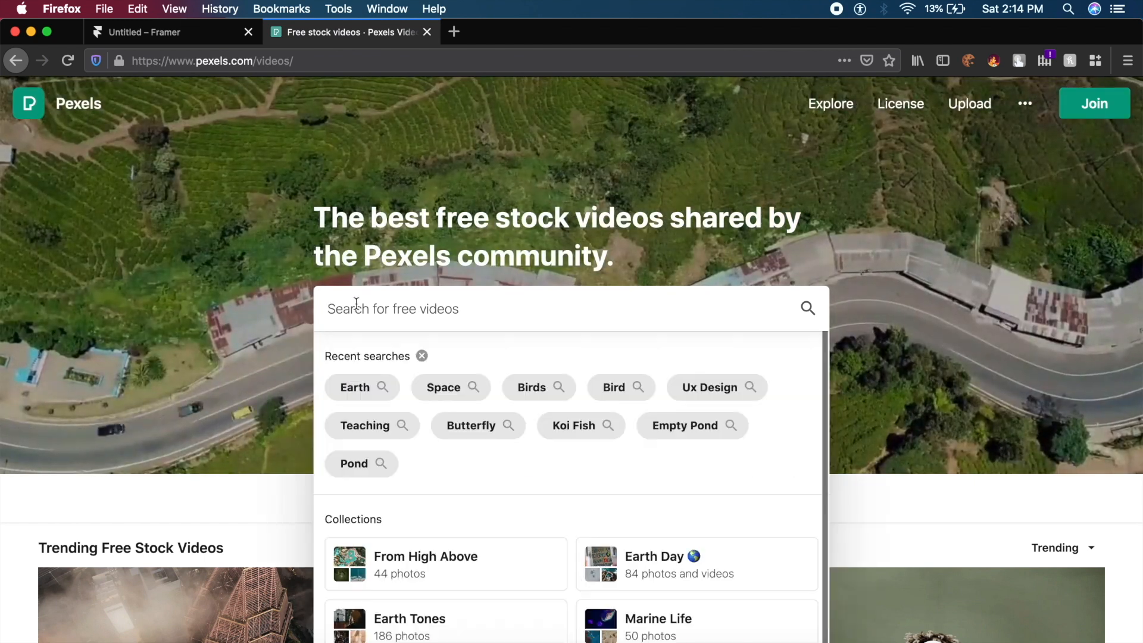
type("clothing")
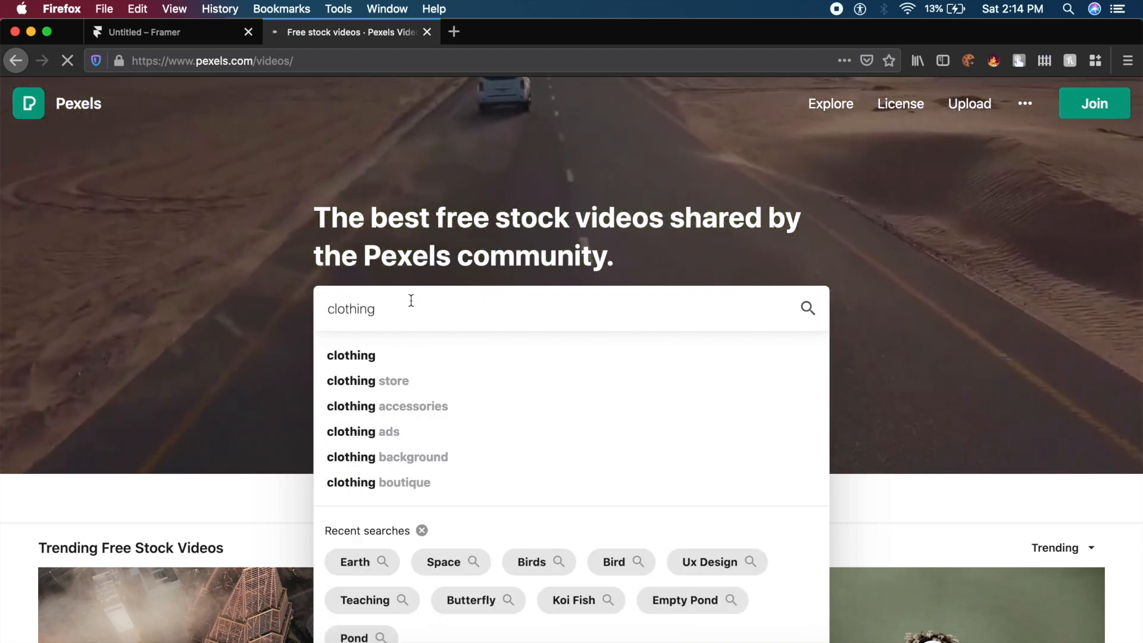
key("Return")
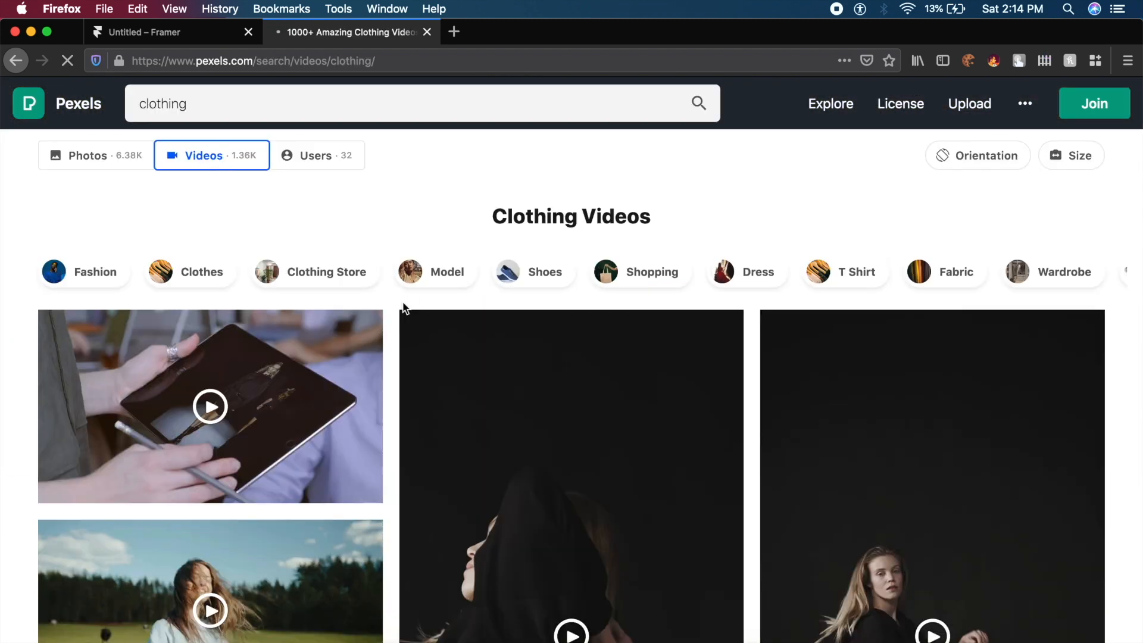
scroll(492, 419, "down", 4)
scroll(337, 396, "down", 5)
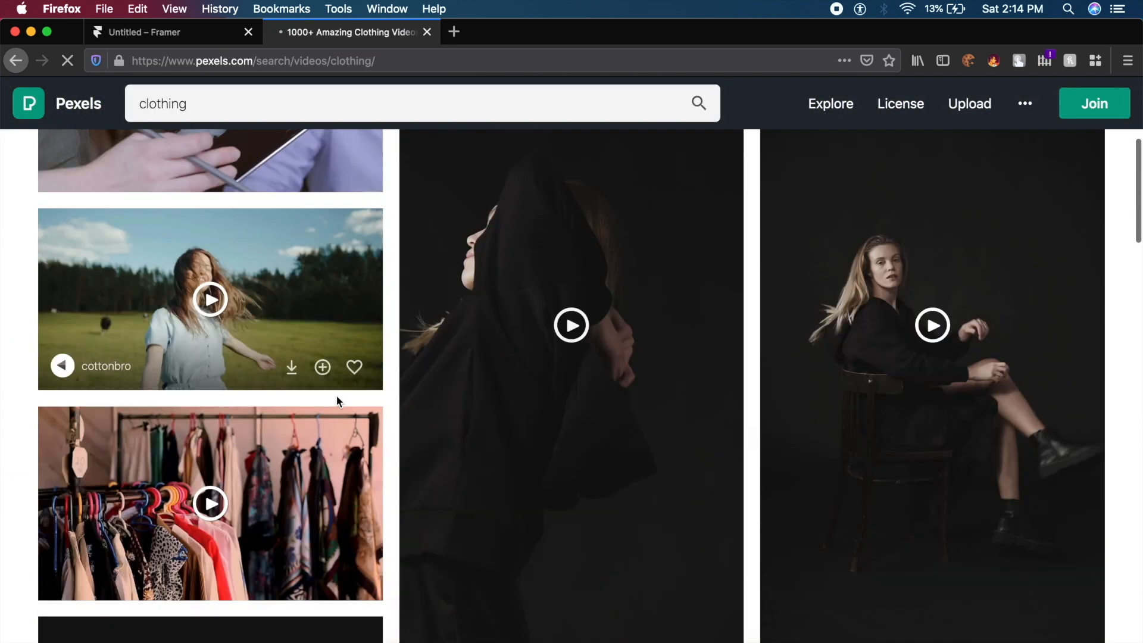
scroll(423, 334, "down", 5)
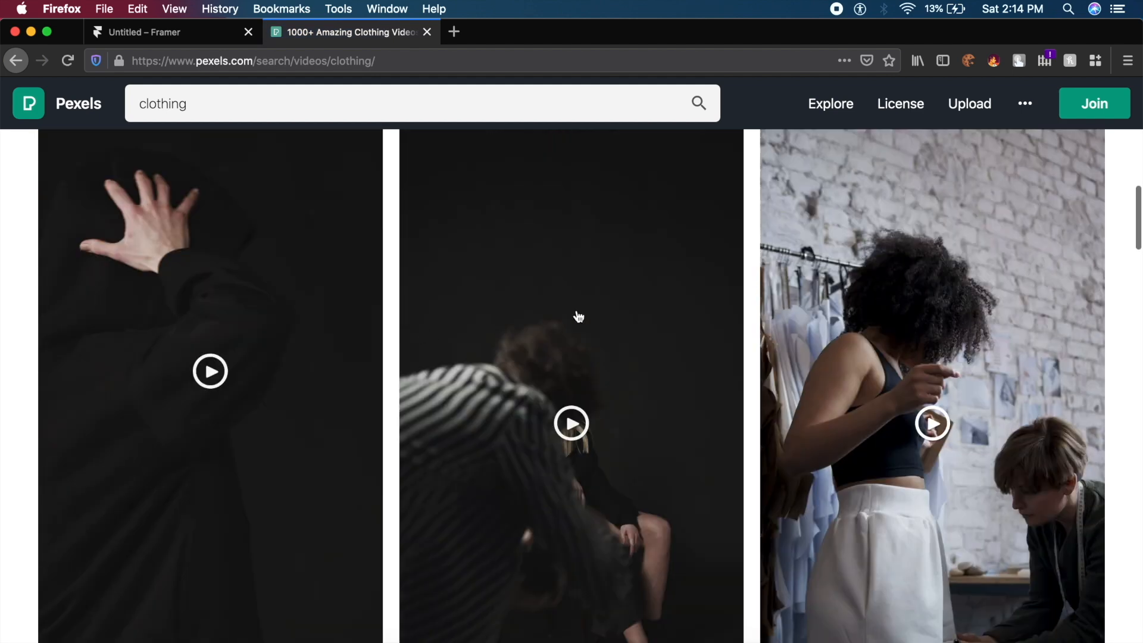
scroll(579, 314, "down", 5)
- Download the clothes-rack clip for free, then return to the Framer tab
left_click(689, 326)
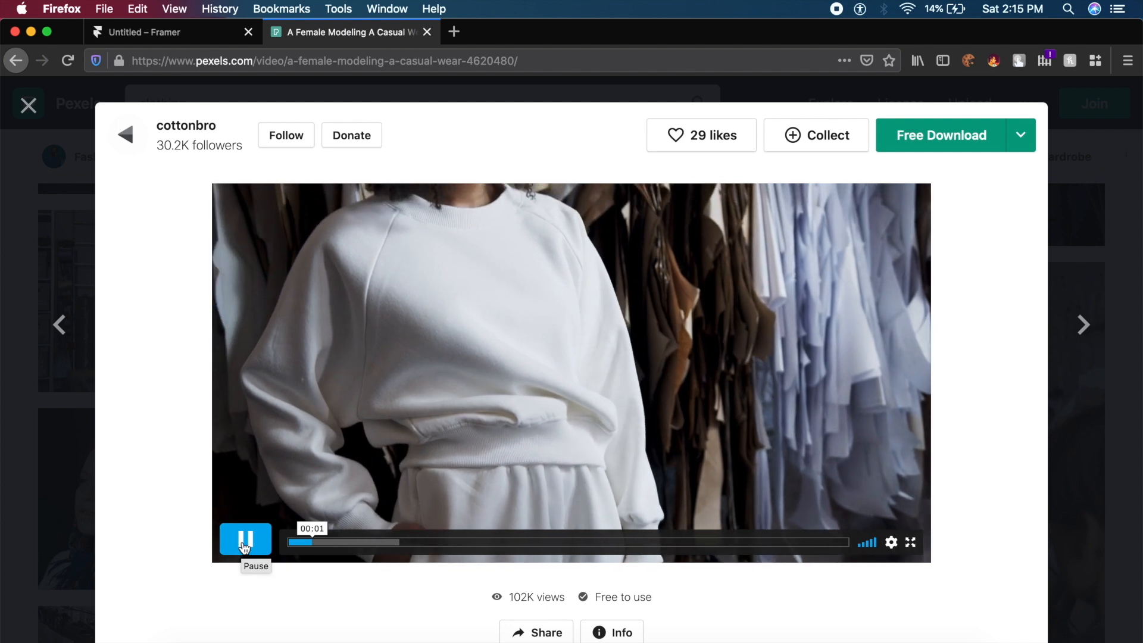
left_click(244, 546)
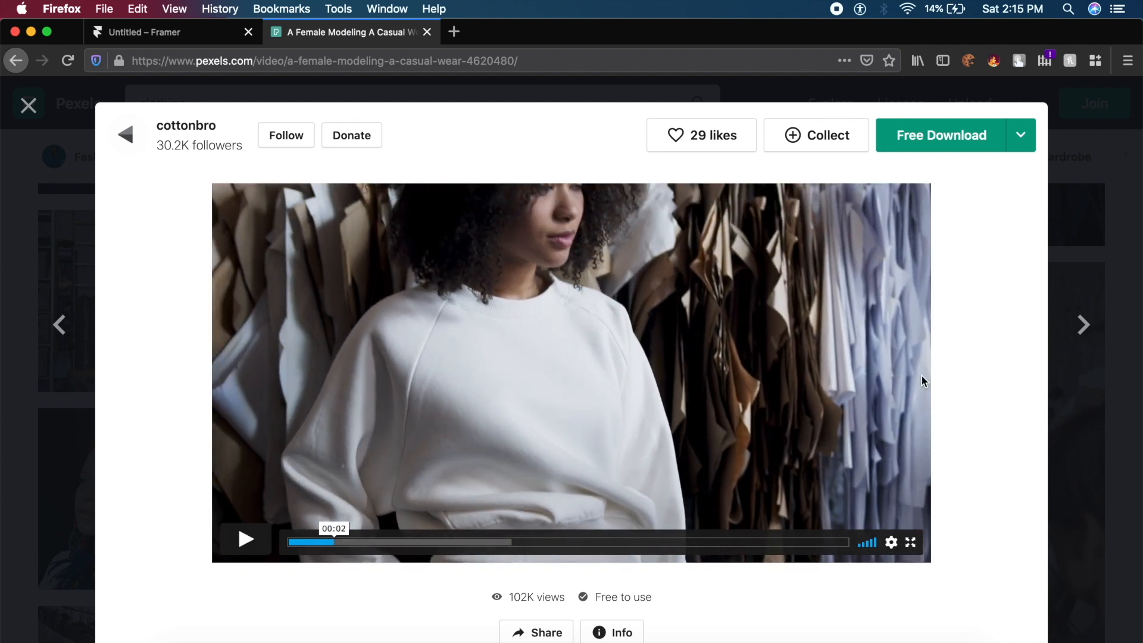
left_click(959, 138)
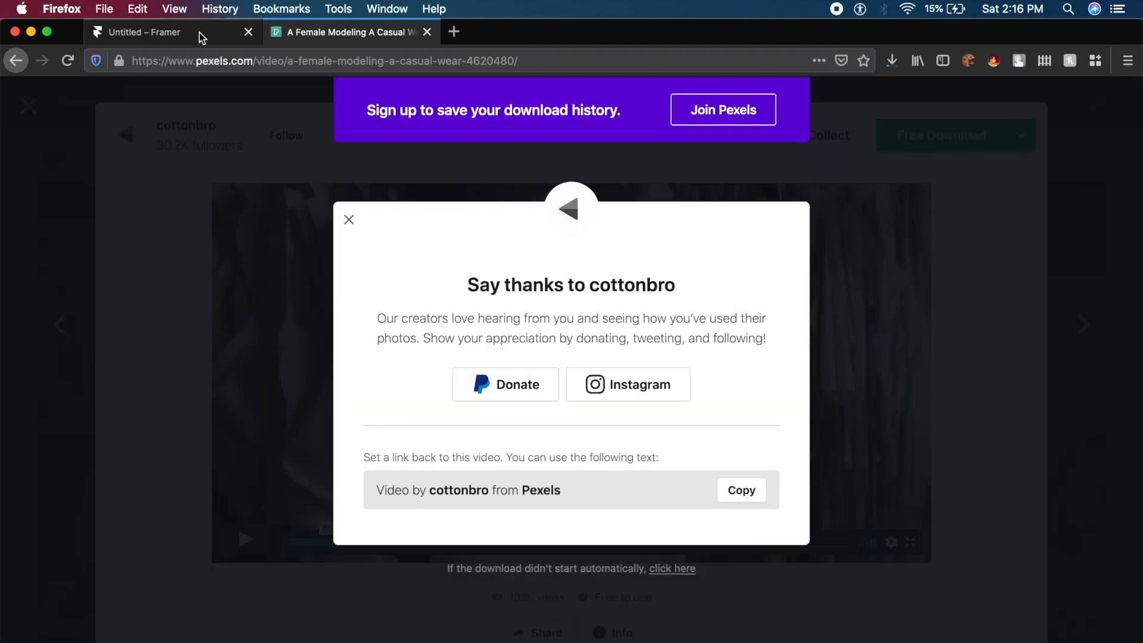
left_click(202, 36)
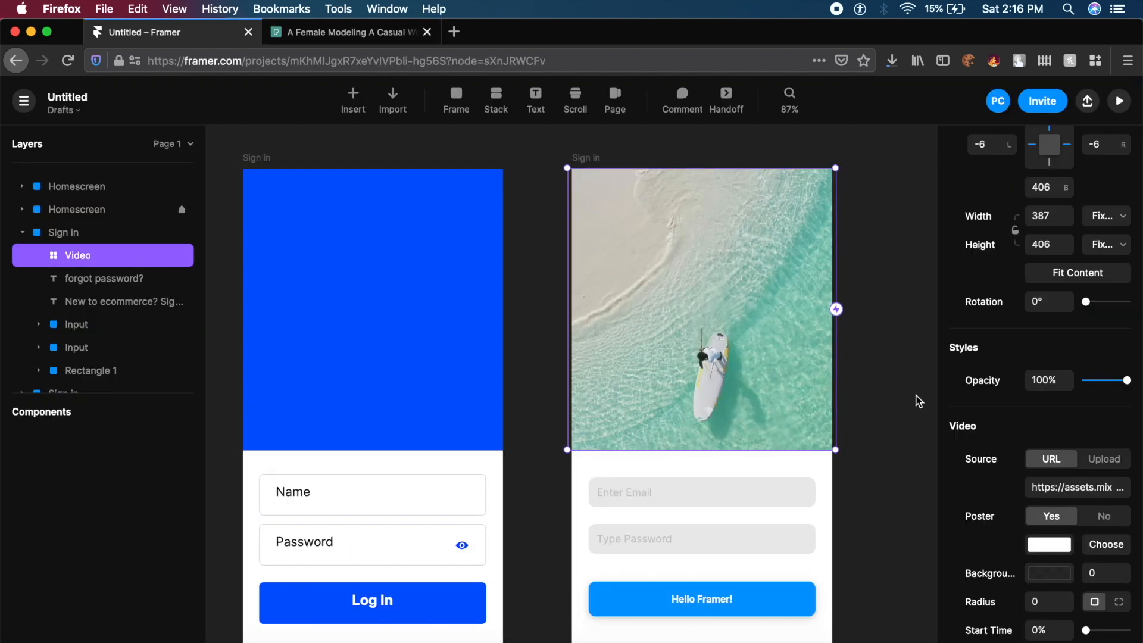
- Upload production ID 4620480.mp4 from Downloads as the Video Source
left_click(1105, 465)
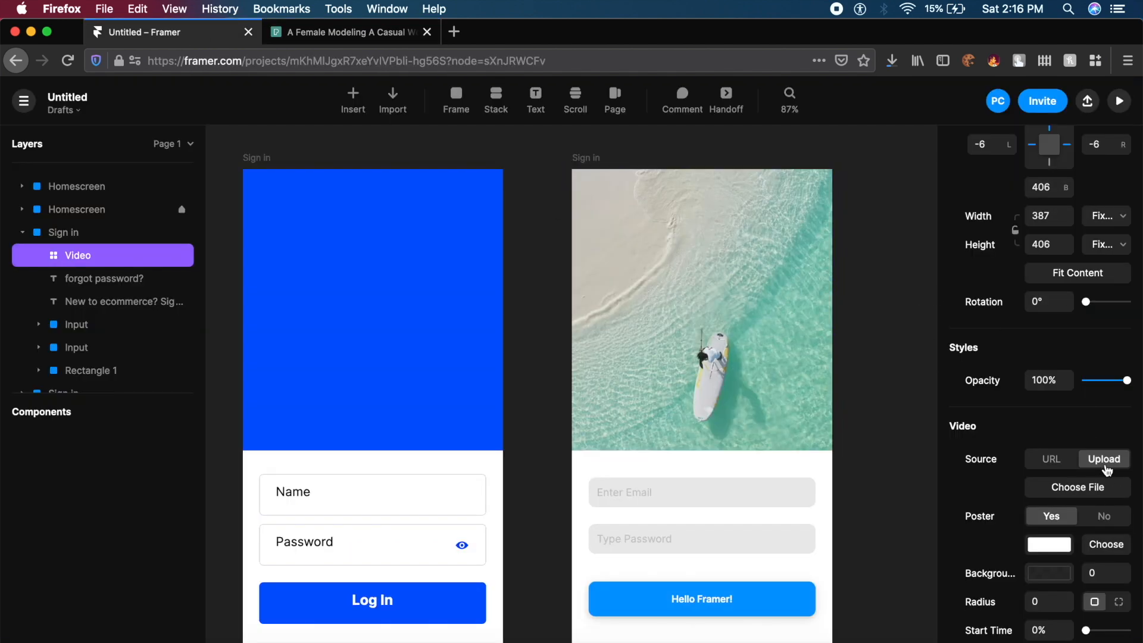
left_click(1110, 492)
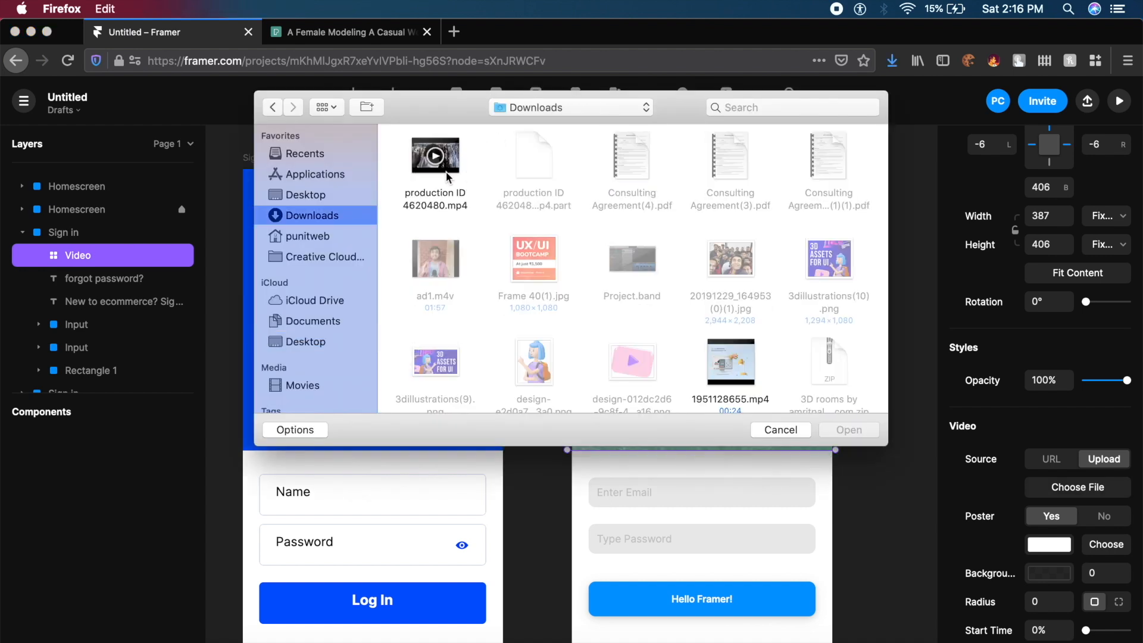
left_click(458, 163)
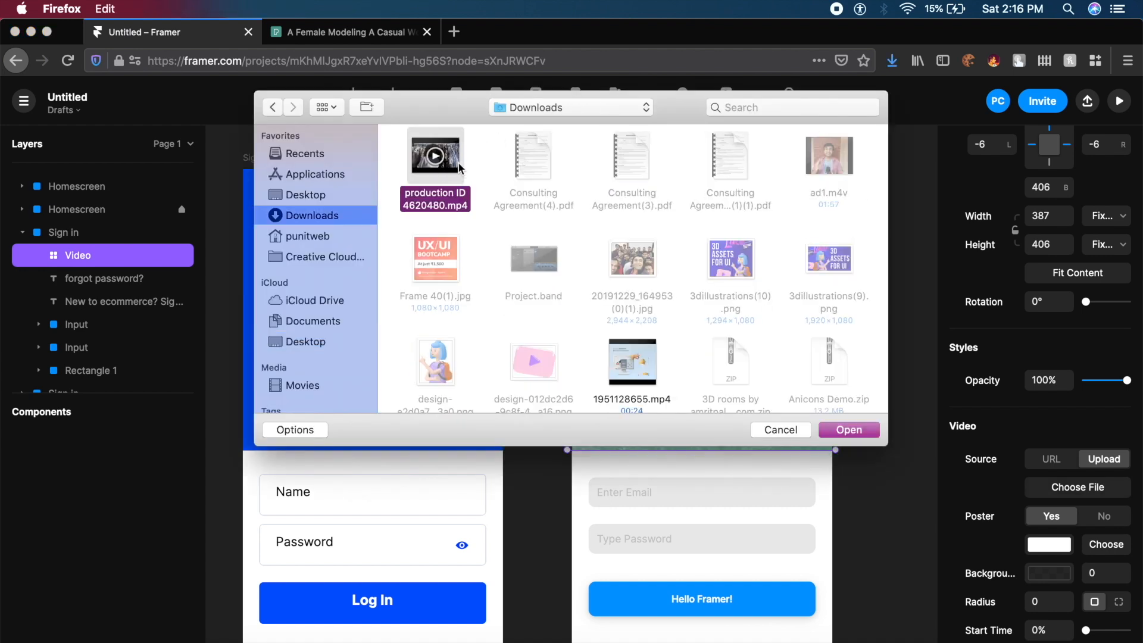
left_click(859, 429)
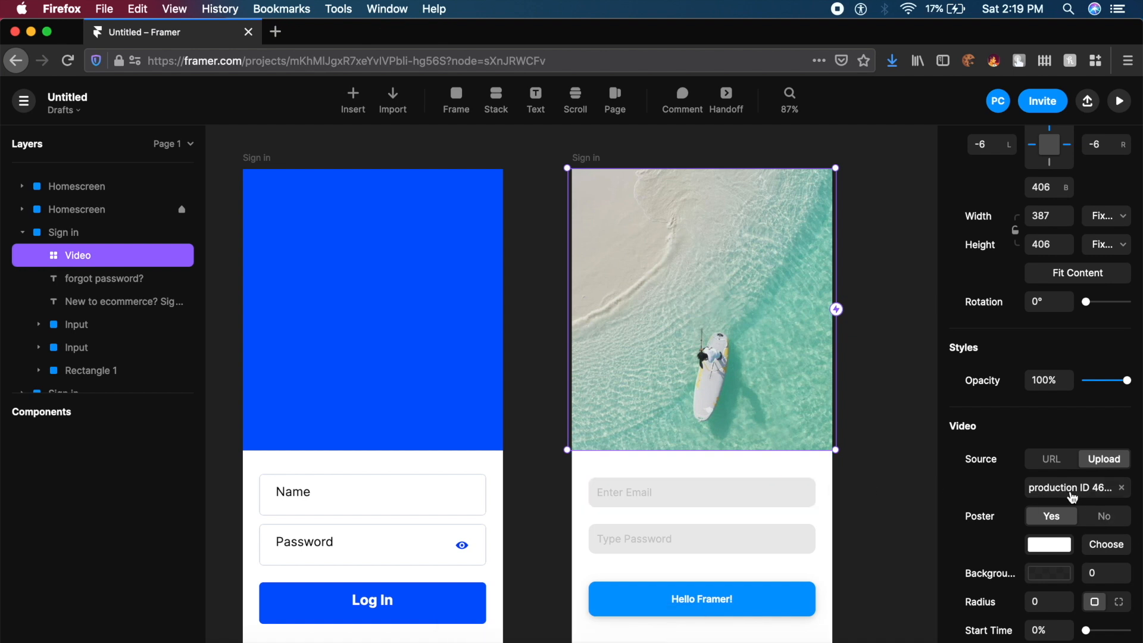
- Set the video's Poster option to No
left_click(1106, 528)
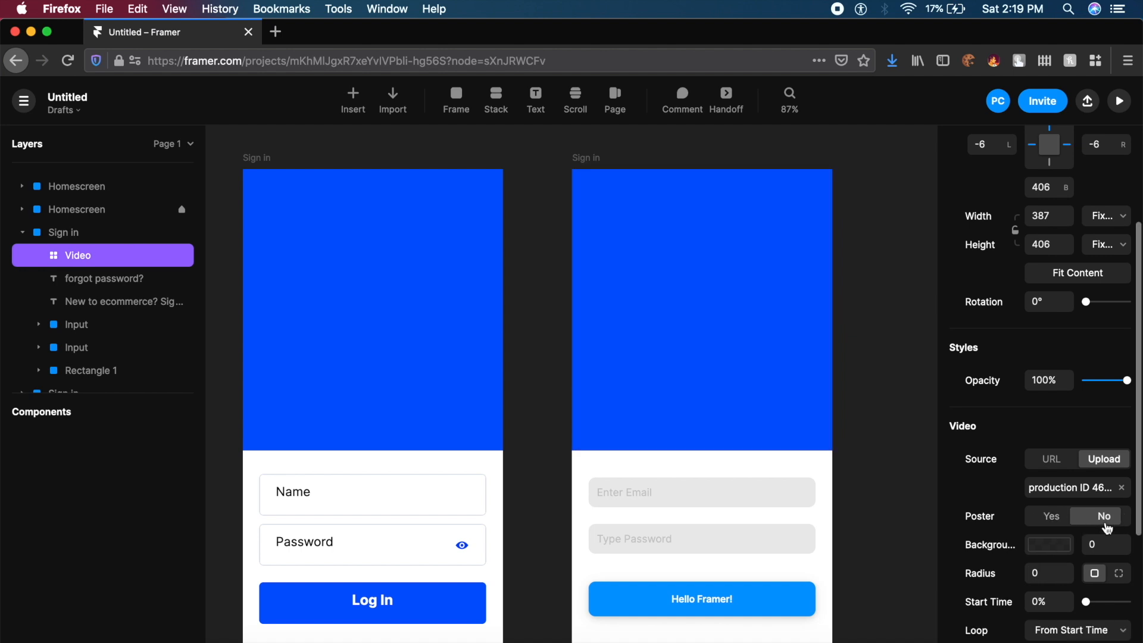
left_click(1104, 528)
left_click(1102, 526)
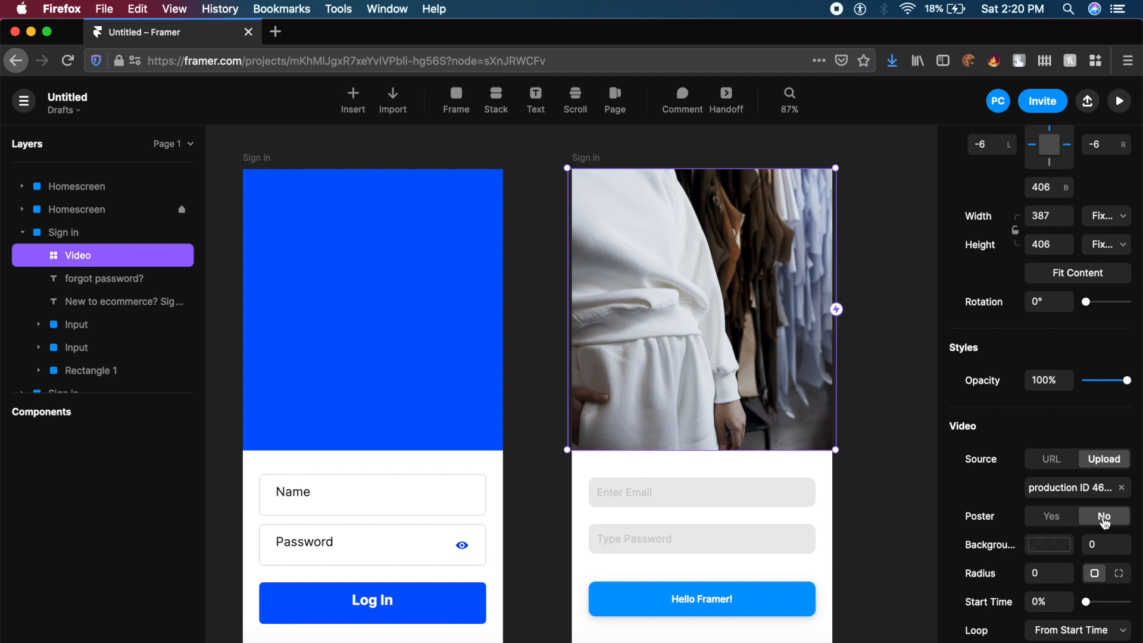
scroll(1049, 615, "down", 3)
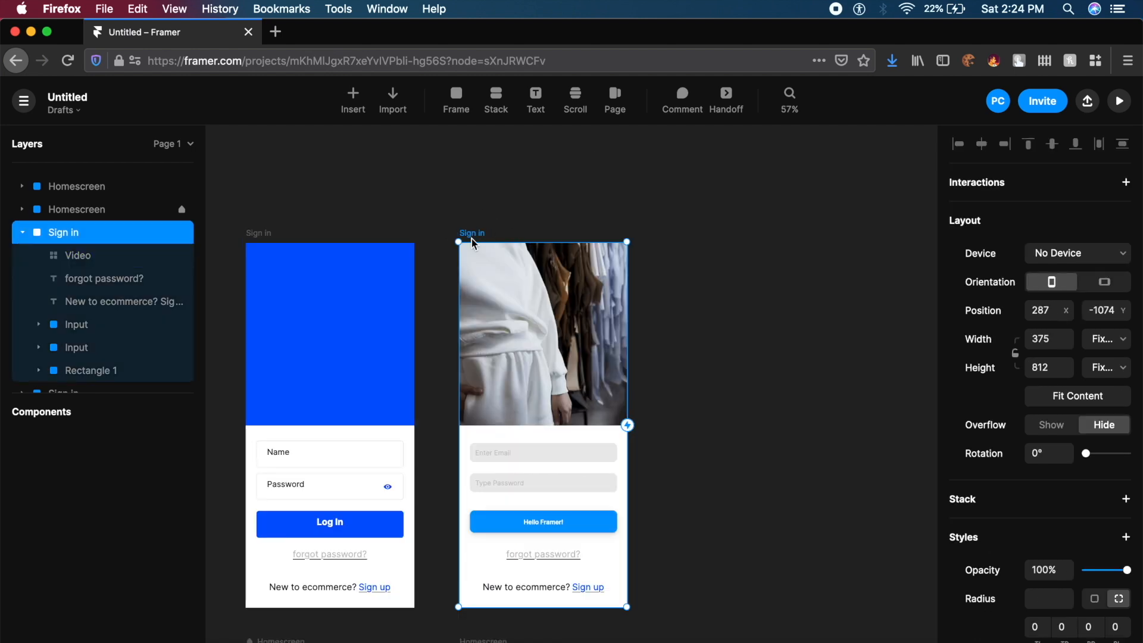
- Preview the Sign in screen, enter an email address and password, and press Hello Framer!
left_click(1122, 102)
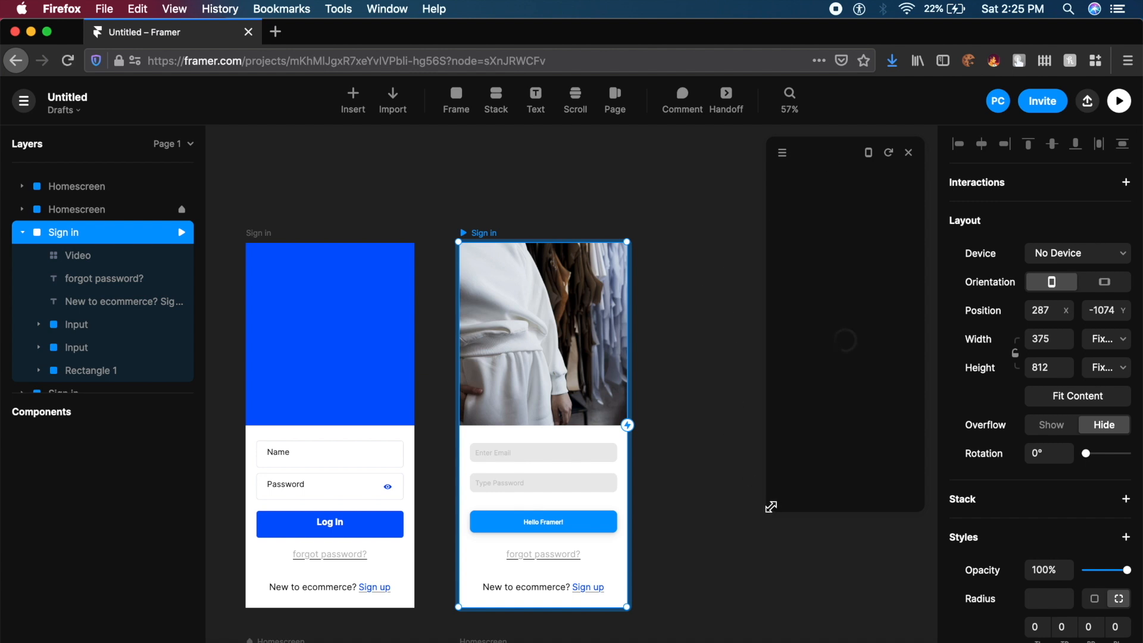
left_click_drag(770, 506, 689, 615)
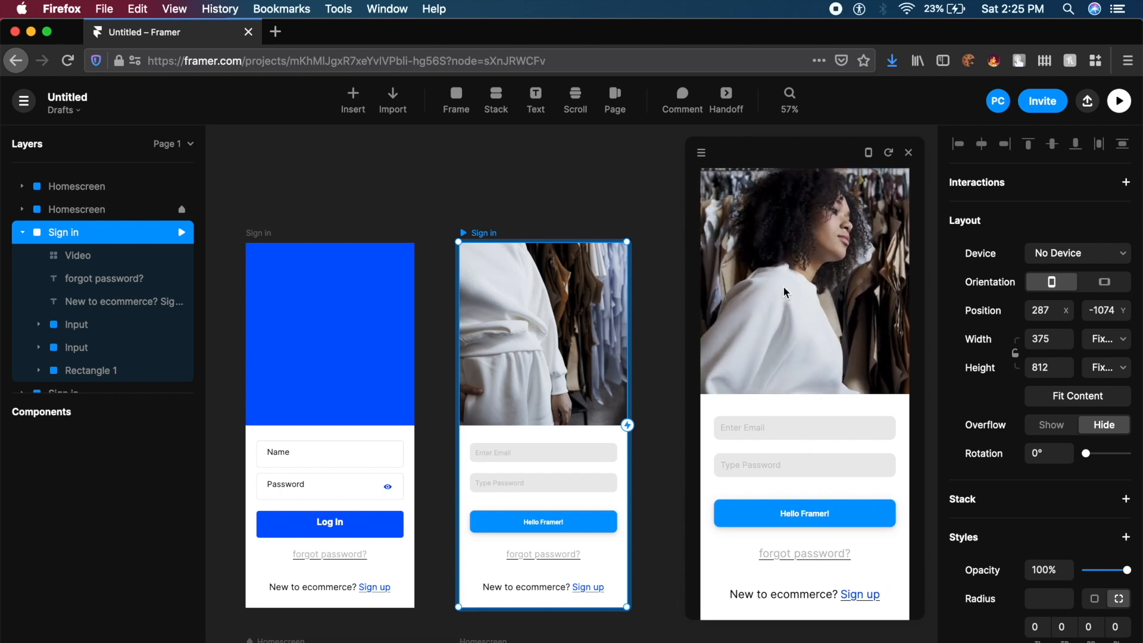
left_click(758, 426)
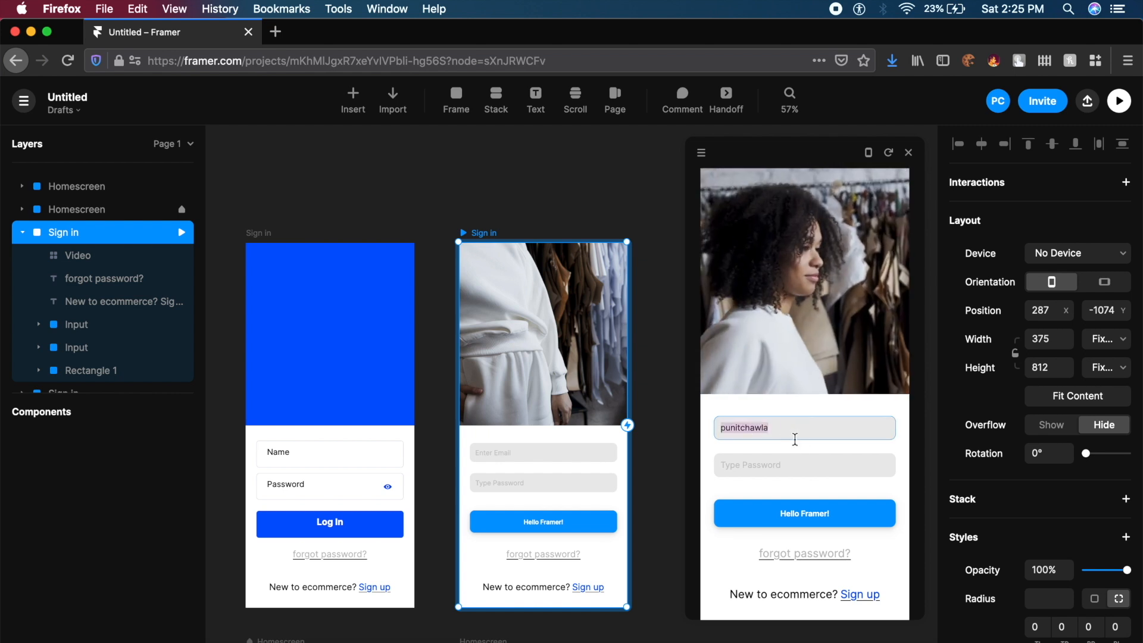
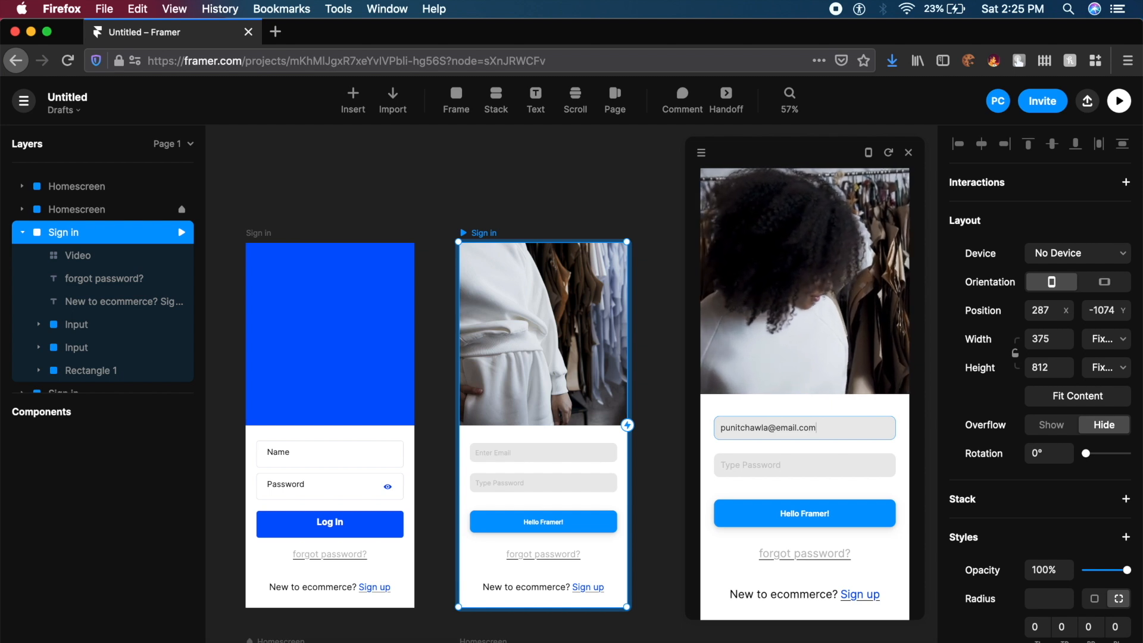
left_click(790, 468)
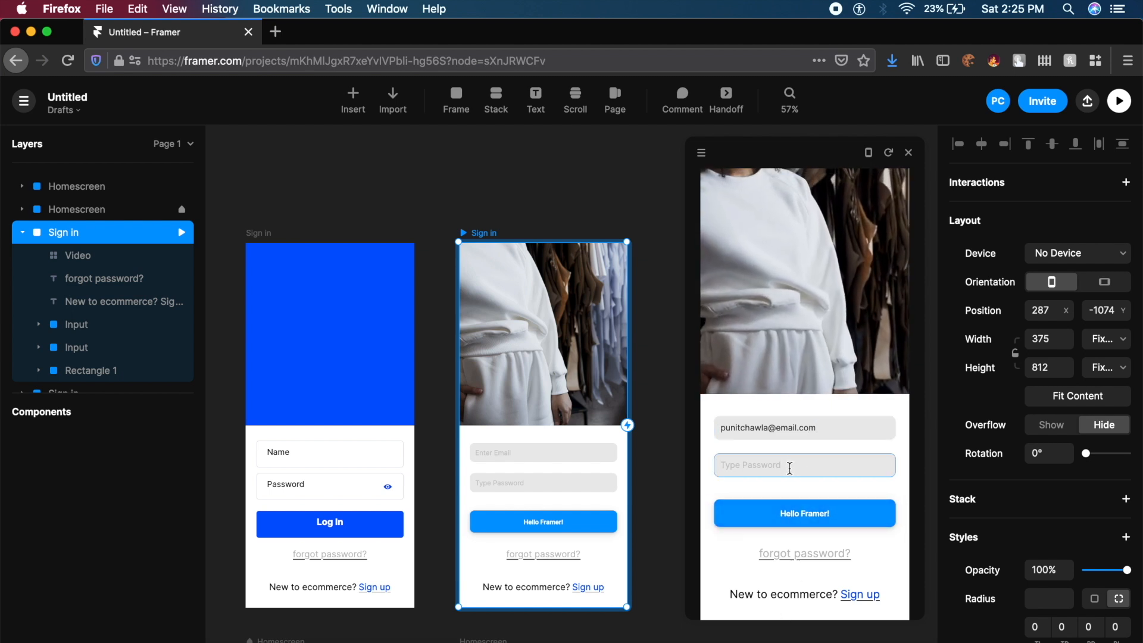
type("p")
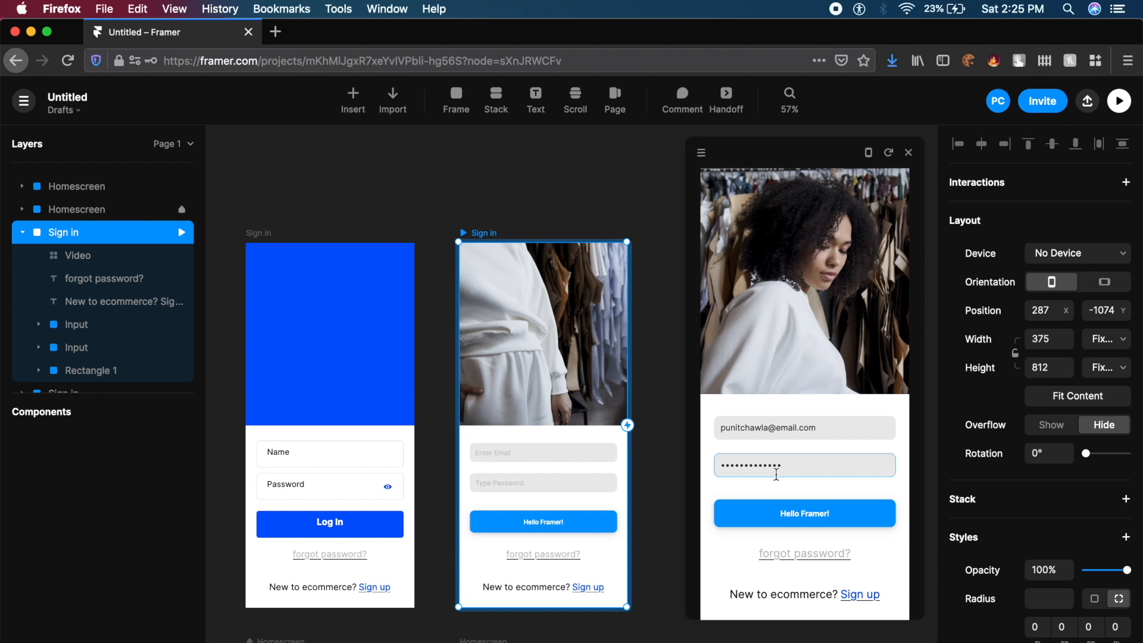
left_click(831, 517)
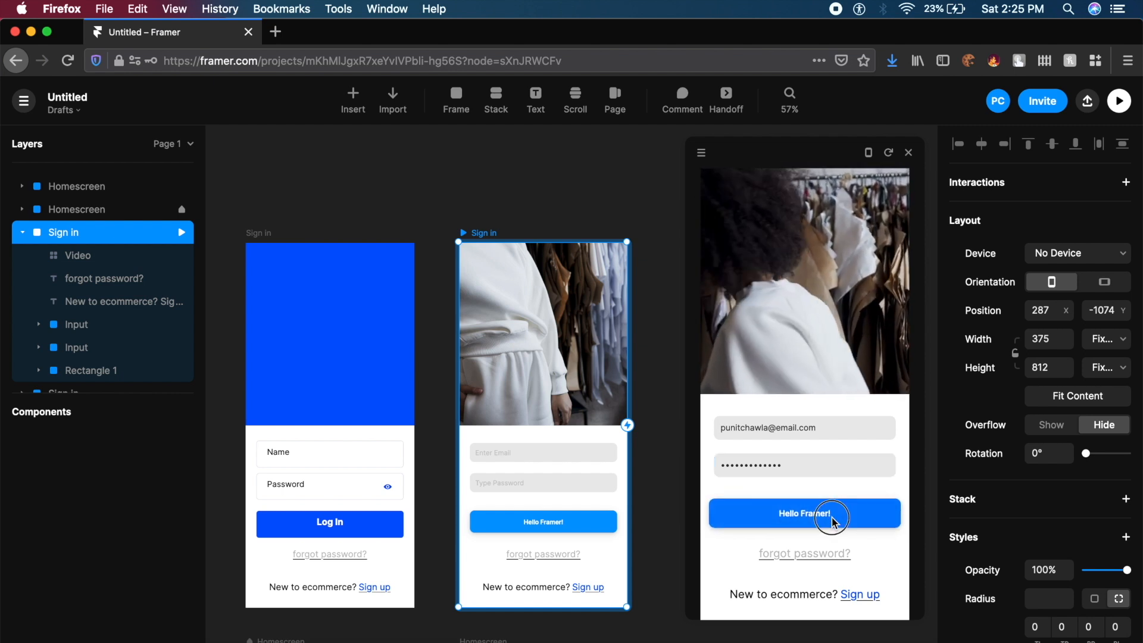
left_click(832, 517)
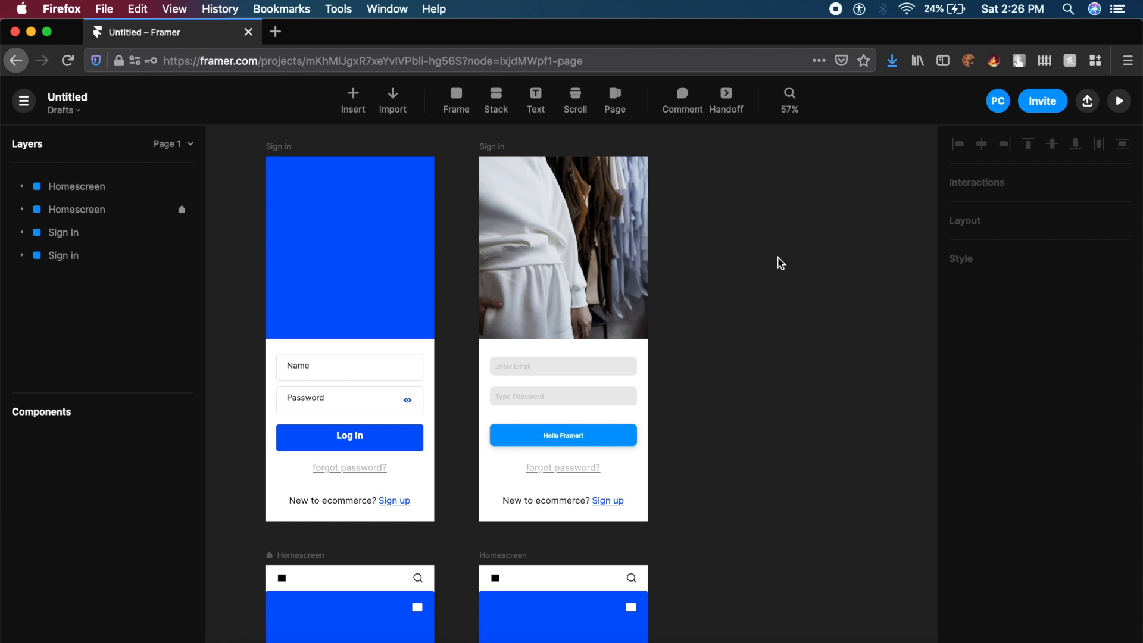
- Scroll the canvas down to view the two Homescreen frames
scroll(781, 263, "down", 5)
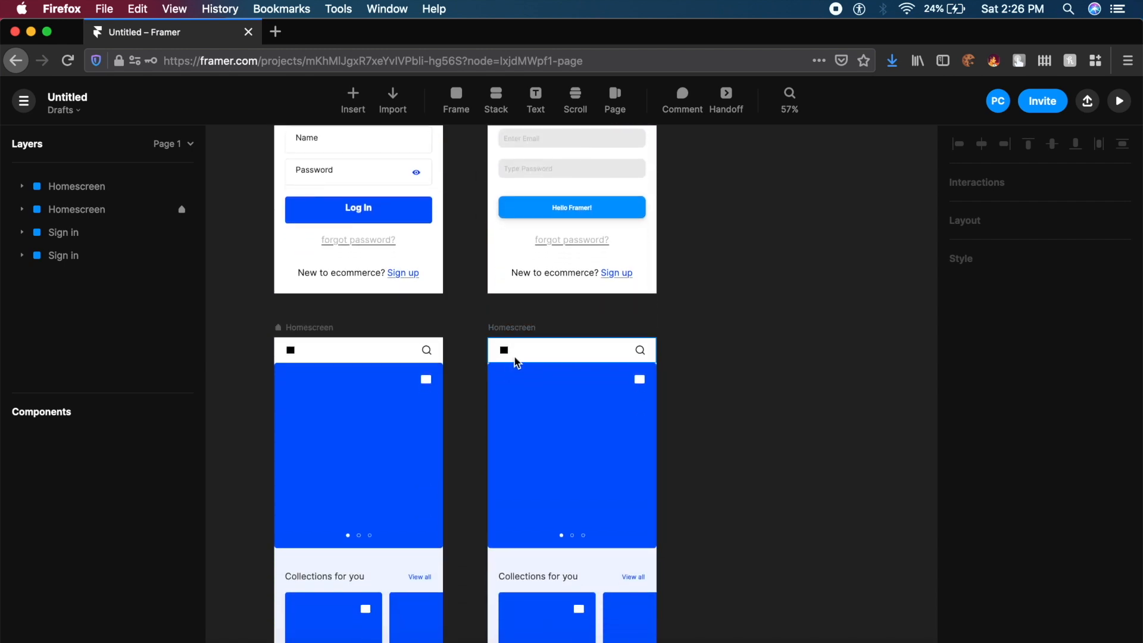
scroll(515, 358, "down", 5)
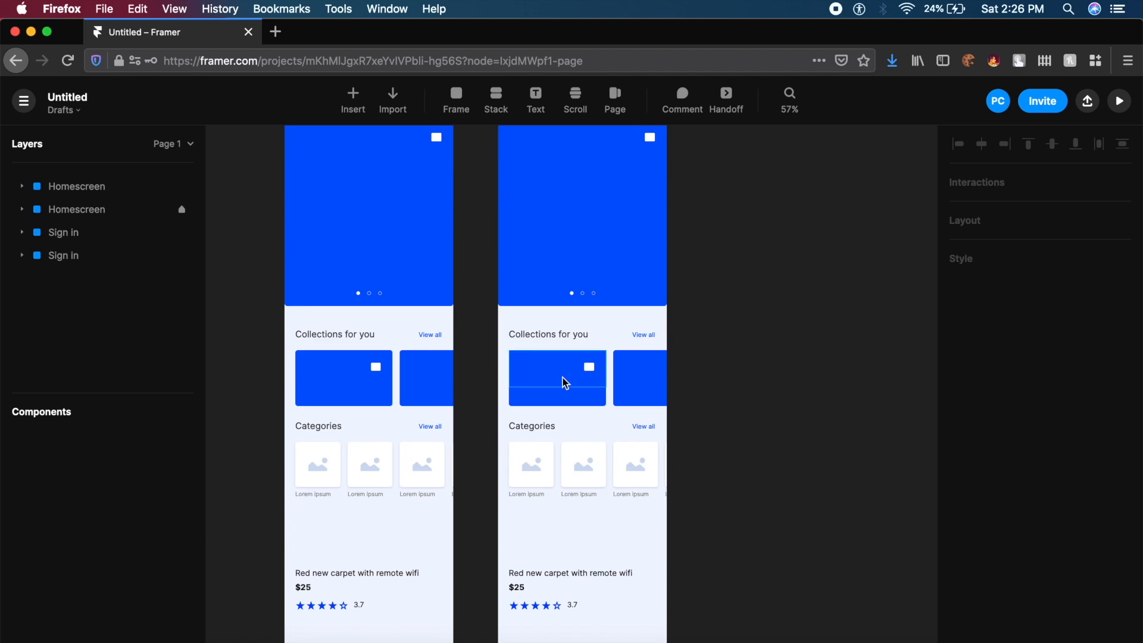